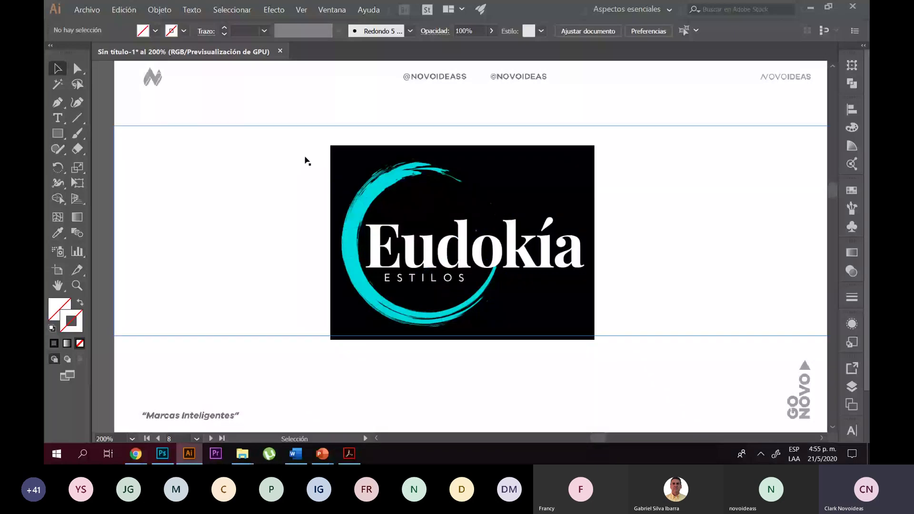
# Undo the last scaling of the selected group on the Eudokía logo's artboard
pyautogui.scroll(-1, 308, 161)
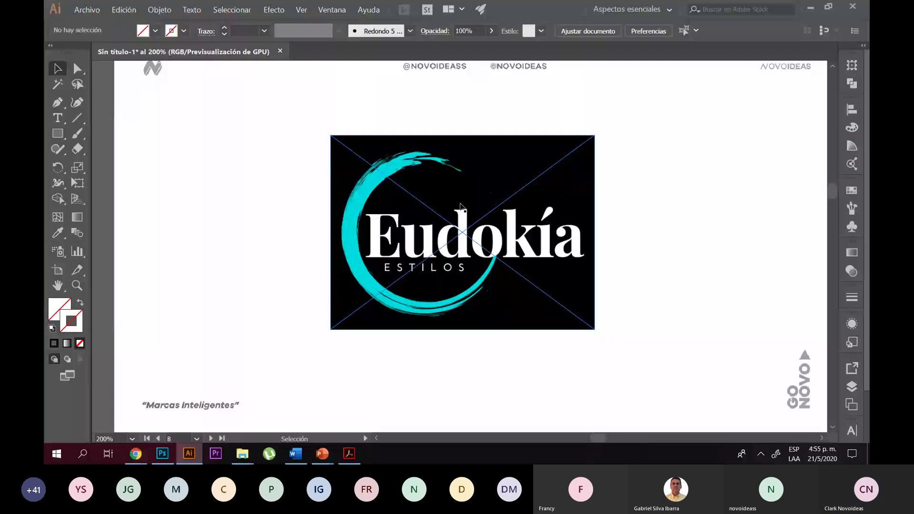
pyautogui.scroll(-5, 524, 181)
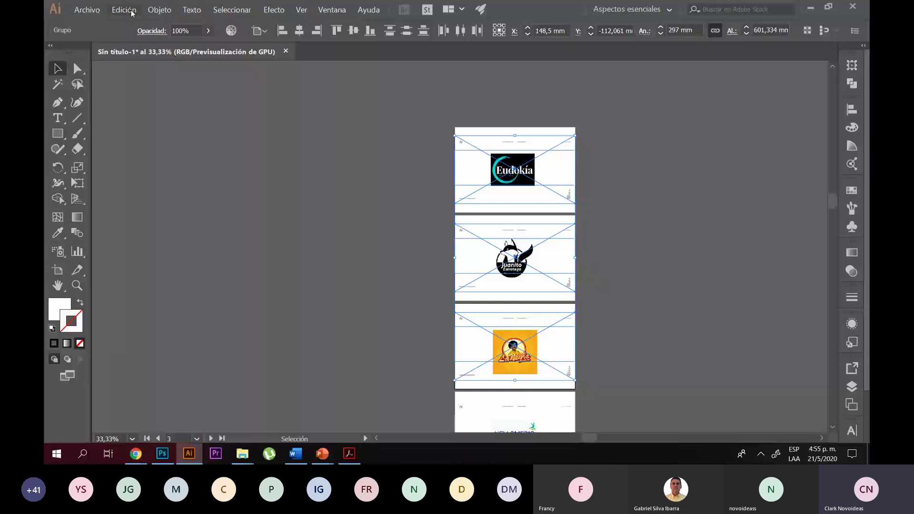
pyautogui.click(421, 219)
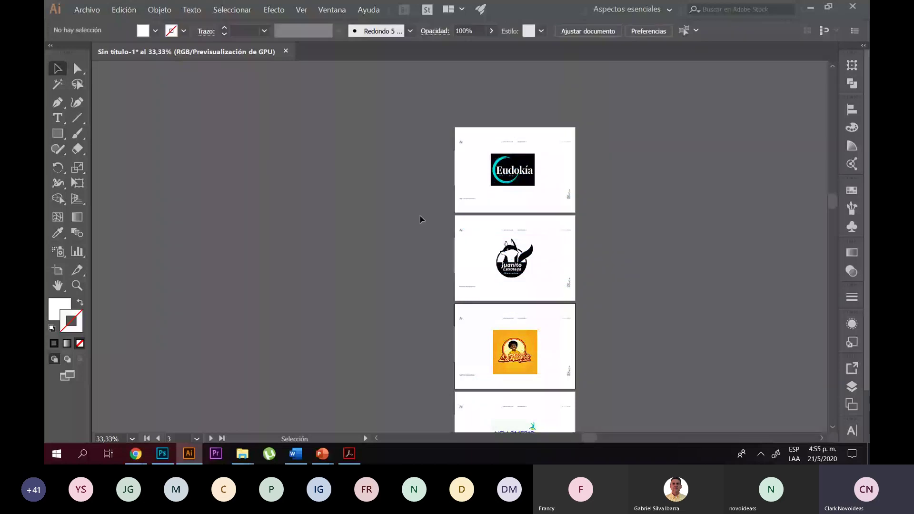
pyautogui.click(124, 10)
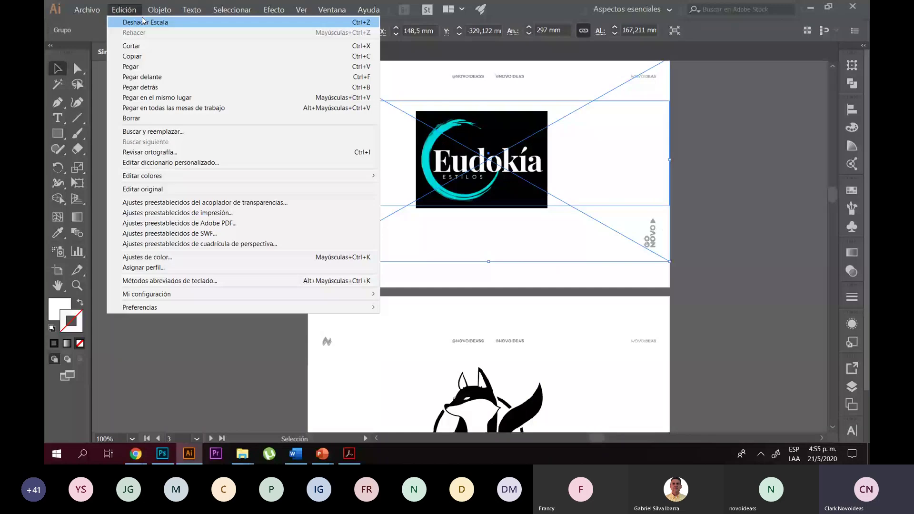
pyautogui.click(142, 22)
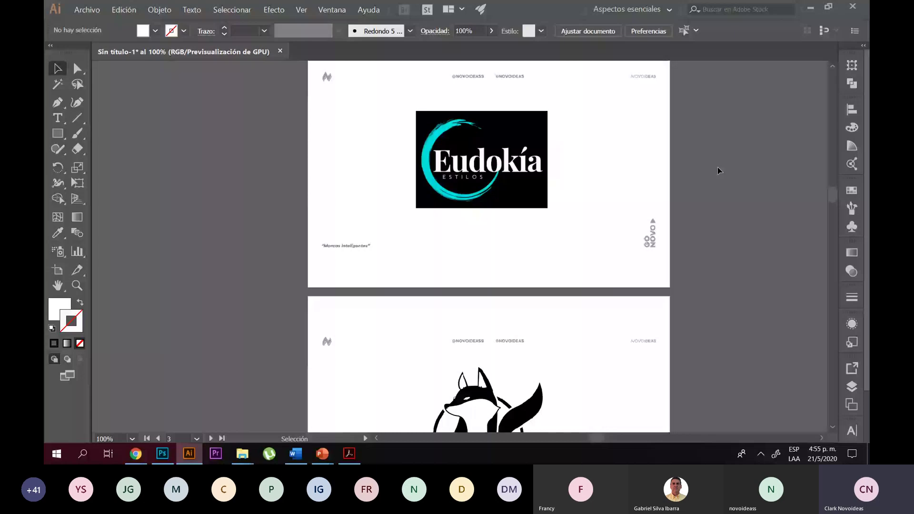
# Examine the Eudokía logo up close, focusing on the turquoise brush-stroke ring's upper and lower edges and texture
pyautogui.scroll(3, 482, 157)
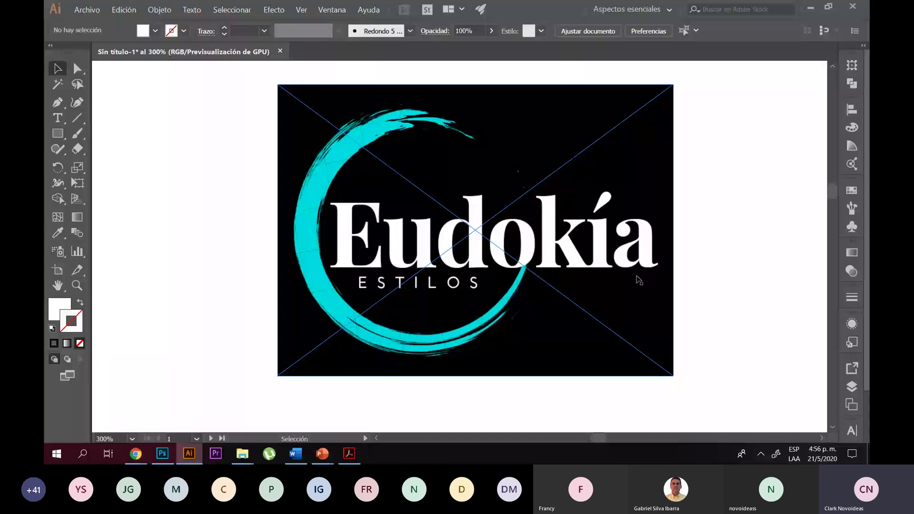
pyautogui.scroll(1, 620, 281)
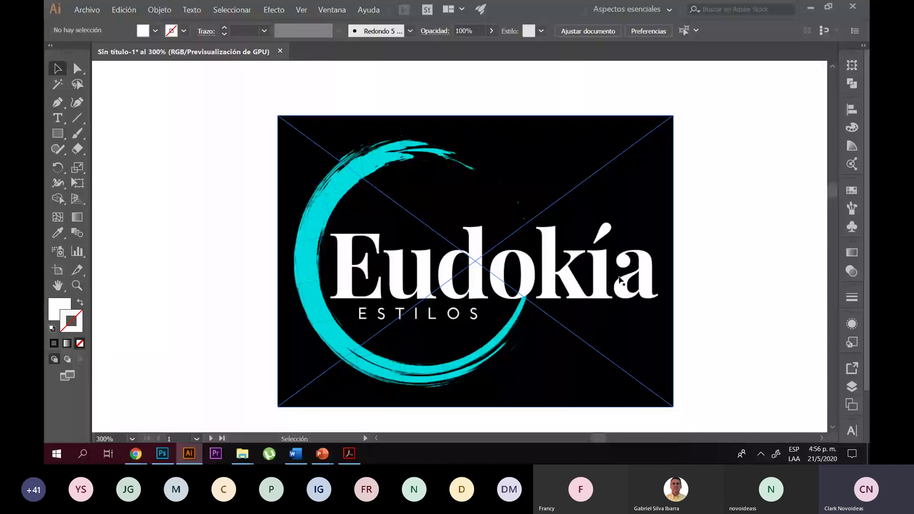
pyautogui.scroll(-1, 500, 284)
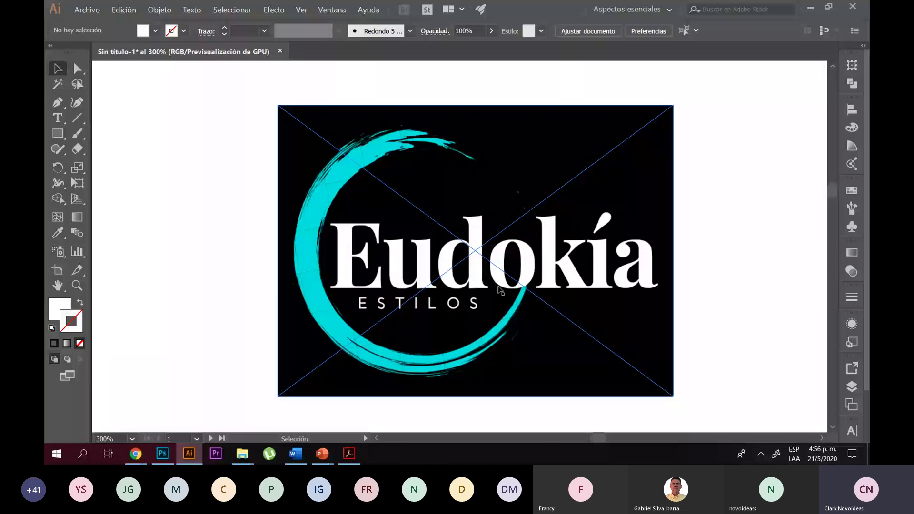
pyautogui.scroll(-1, 476, 265)
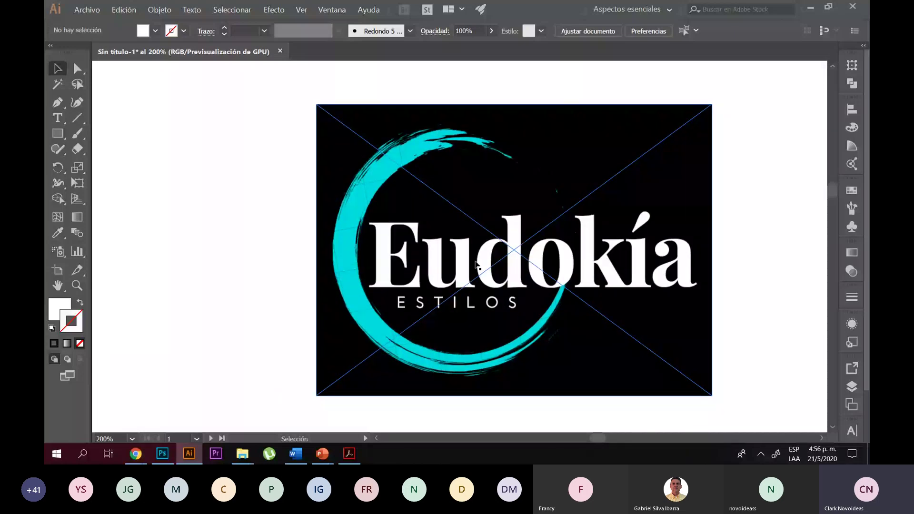
pyautogui.scroll(1, 477, 266)
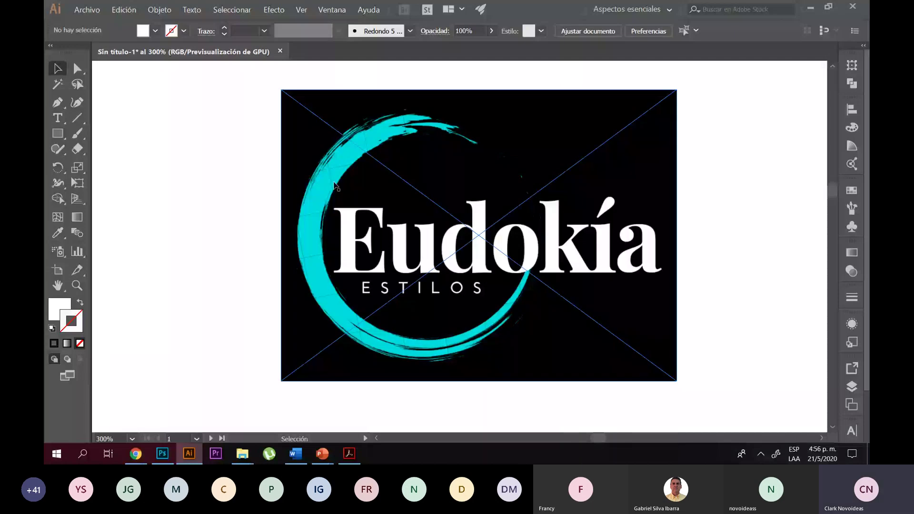
pyautogui.scroll(3, 360, 332)
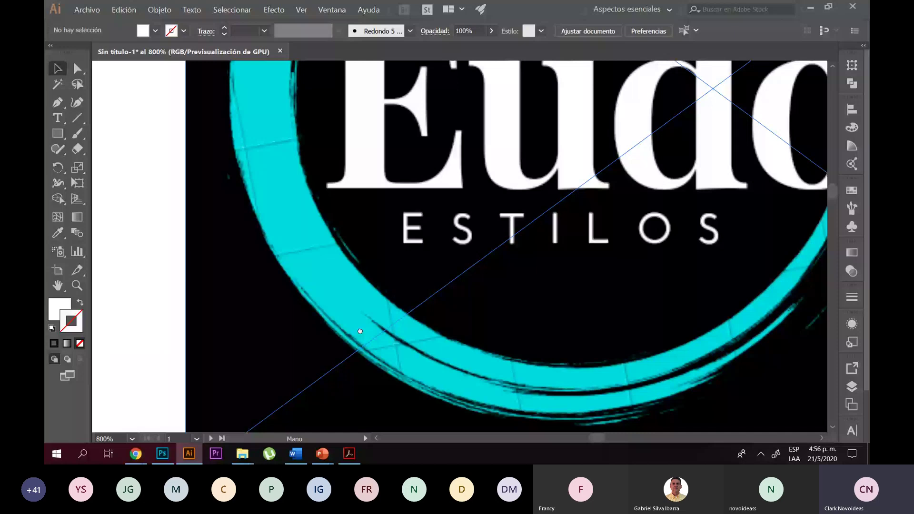
pyautogui.scroll(5, 454, 234)
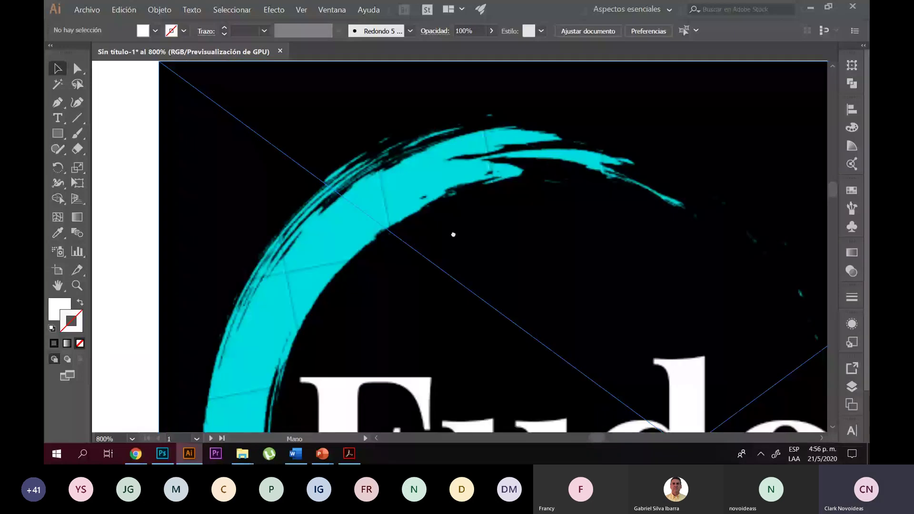
pyautogui.moveTo(454, 235); pyautogui.dragTo(411, 158)
pyautogui.scroll(-2, 410, 159)
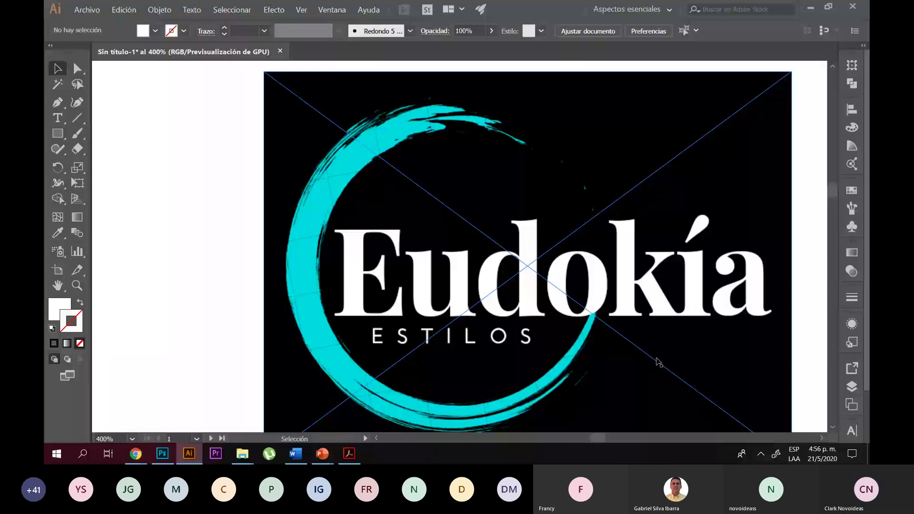
pyautogui.scroll(-1, 505, 285)
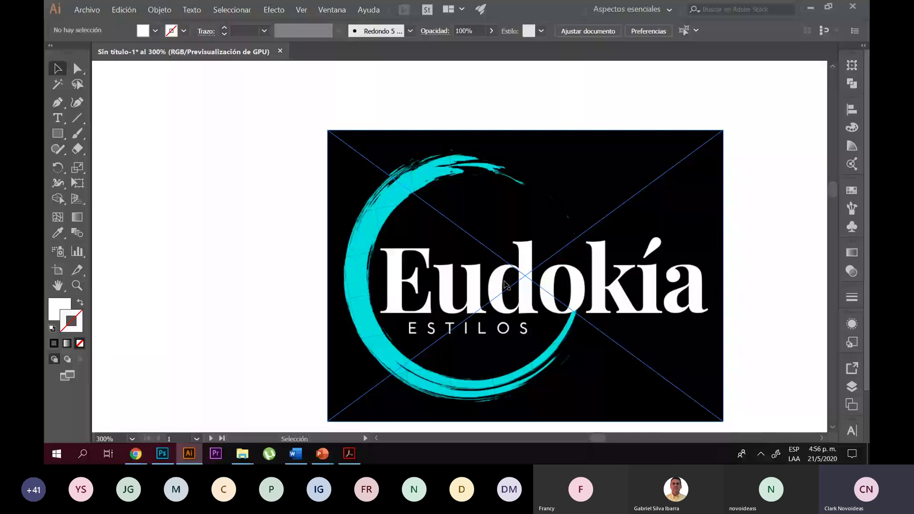
pyautogui.moveTo(507, 285); pyautogui.dragTo(474, 254)
pyautogui.scroll(1, 426, 228)
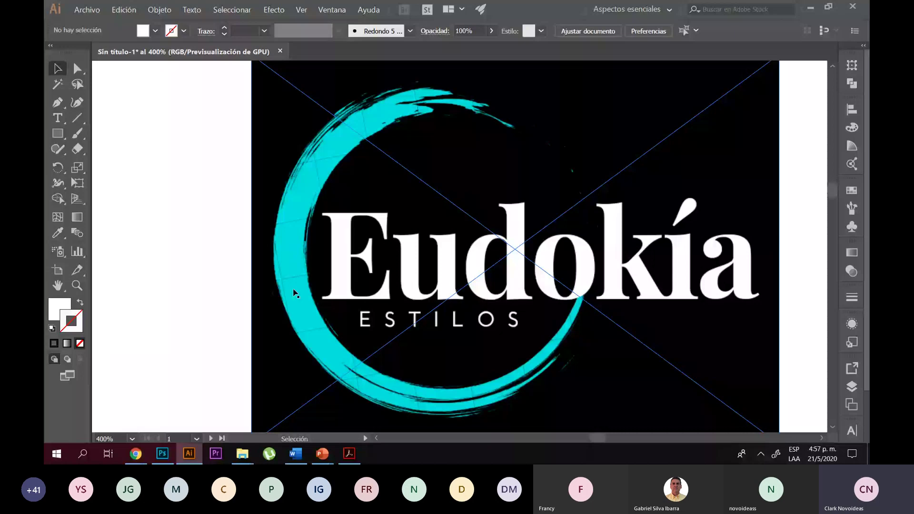
pyautogui.hotkey('ctrl', '-')
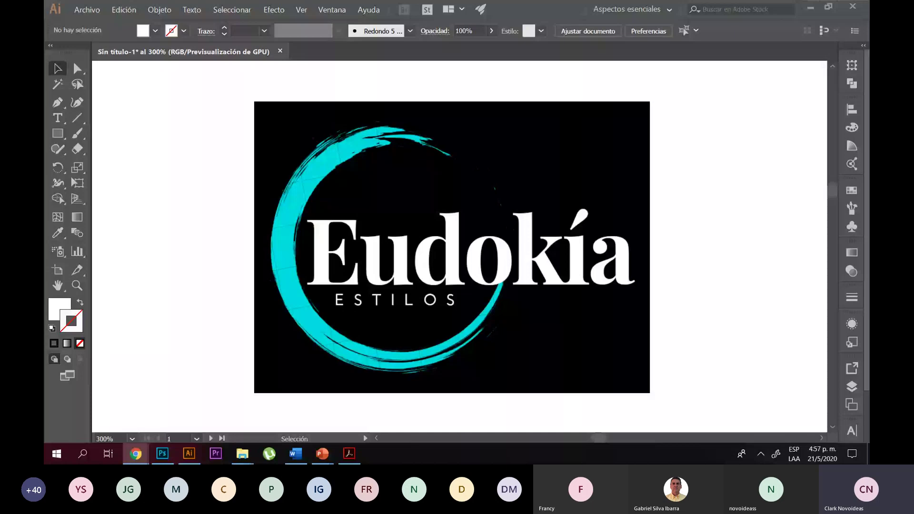
# Inspect the Eudokía lettering, the small specks in the ring's gap, and where the brush stroke meets the wordmark
pyautogui.scroll(-1, 672, 232)
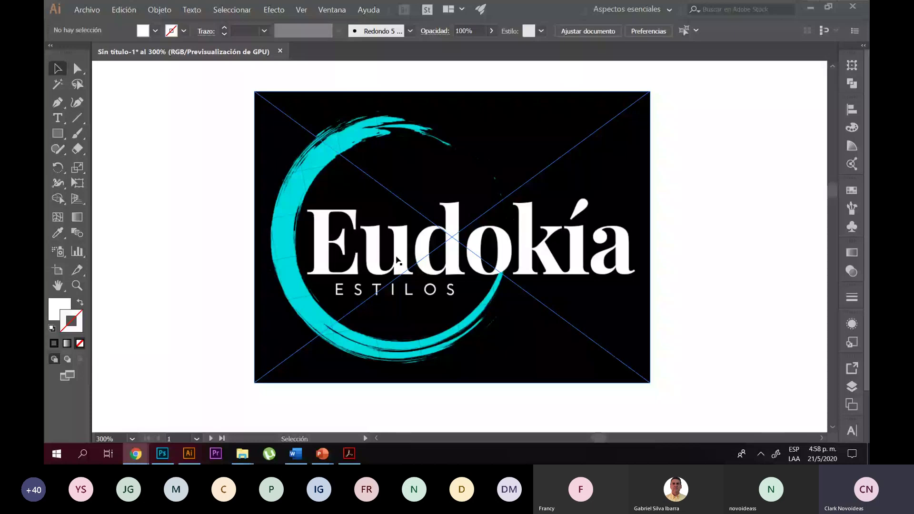
pyautogui.scroll(3, 396, 259)
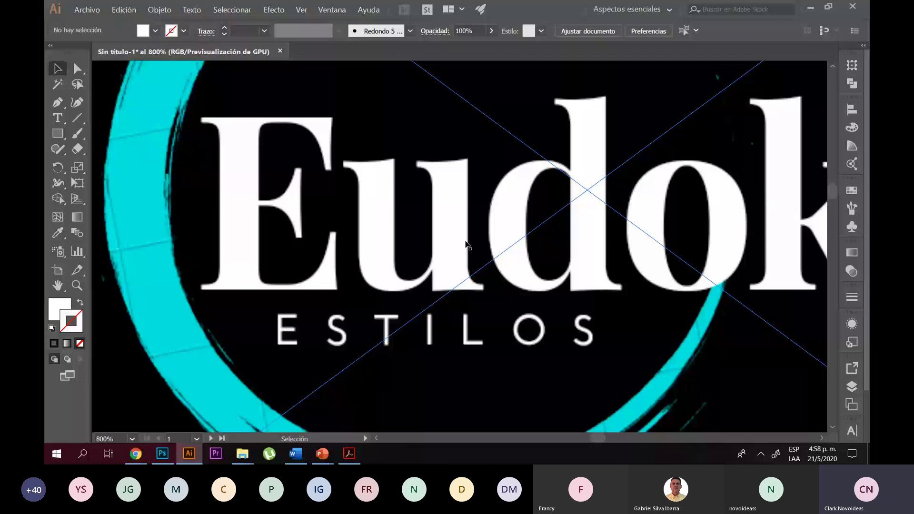
pyautogui.scroll(-2, 465, 244)
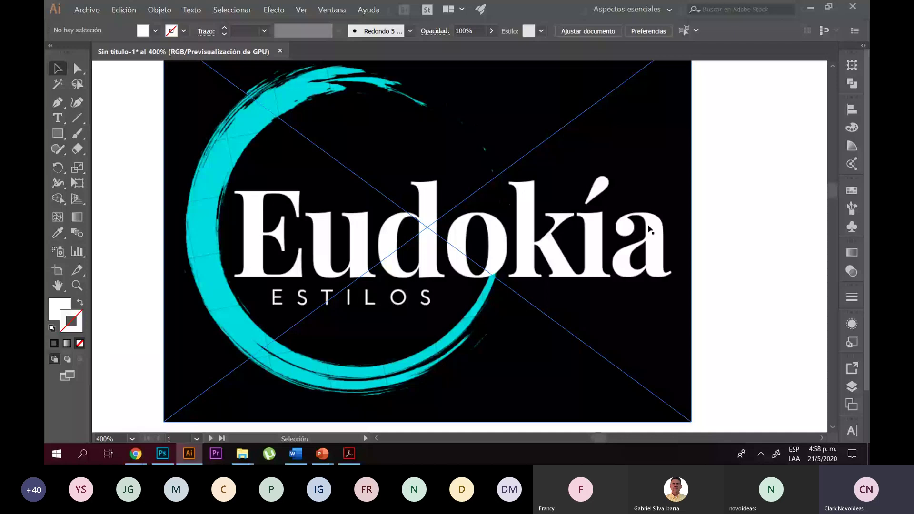
pyautogui.scroll(-1, 524, 281)
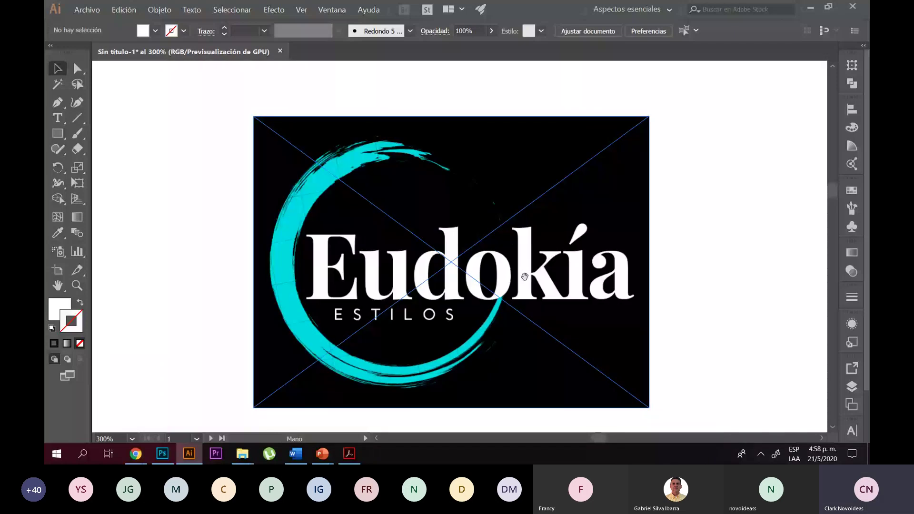
pyautogui.moveTo(525, 277); pyautogui.dragTo(529, 261)
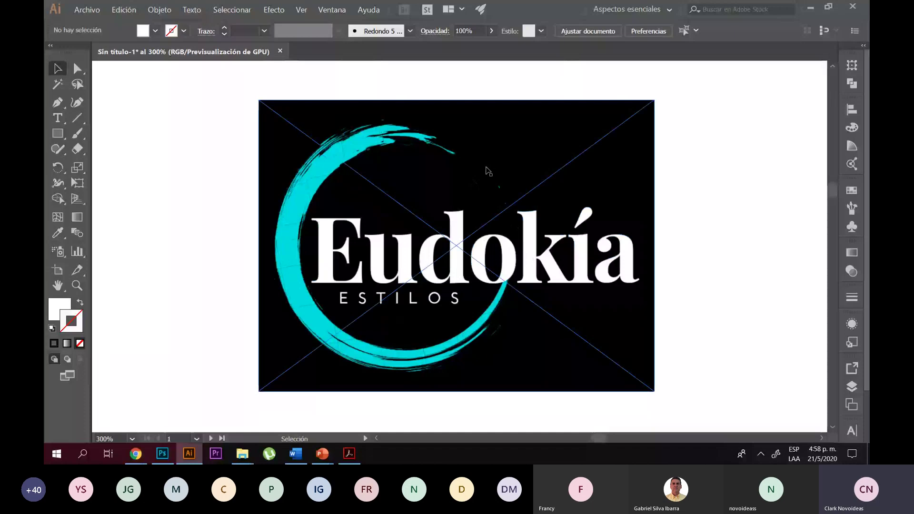
pyautogui.scroll(5, 488, 171)
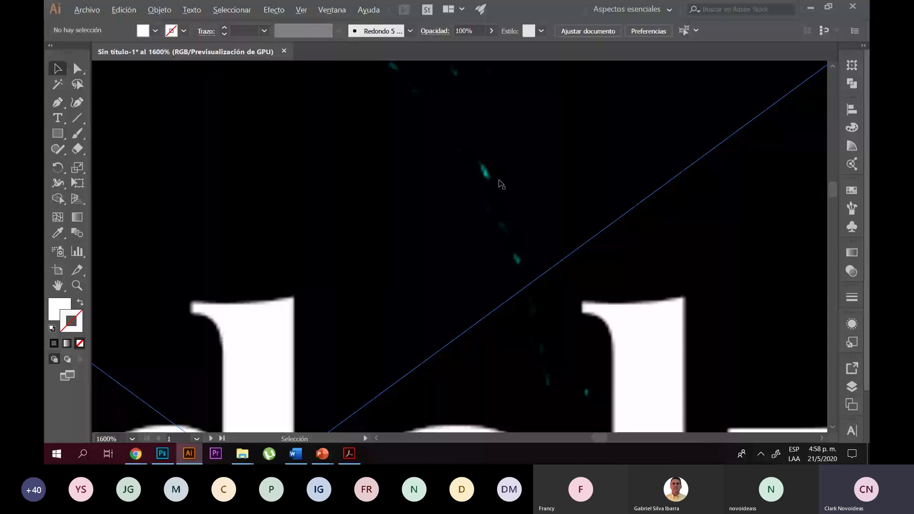
pyautogui.scroll(-2, 501, 185)
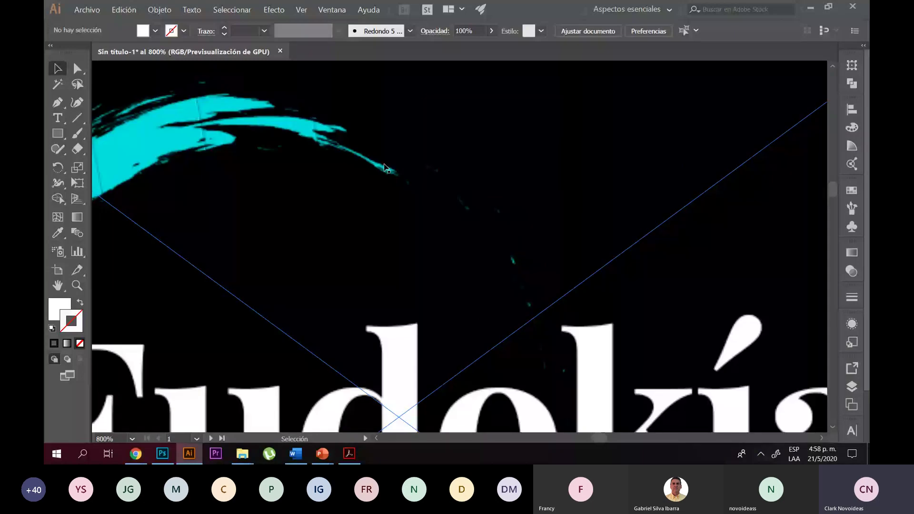
pyautogui.scroll(-2, 385, 168)
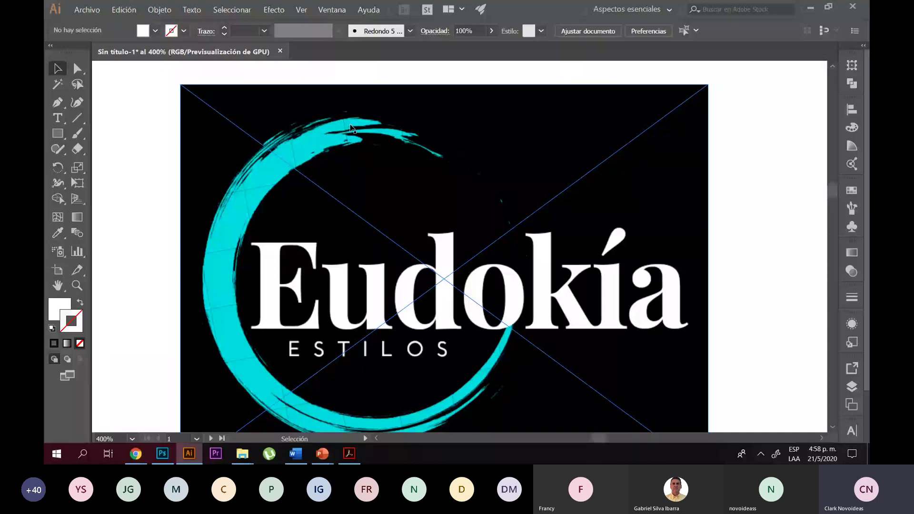
pyautogui.scroll(-3, 351, 128)
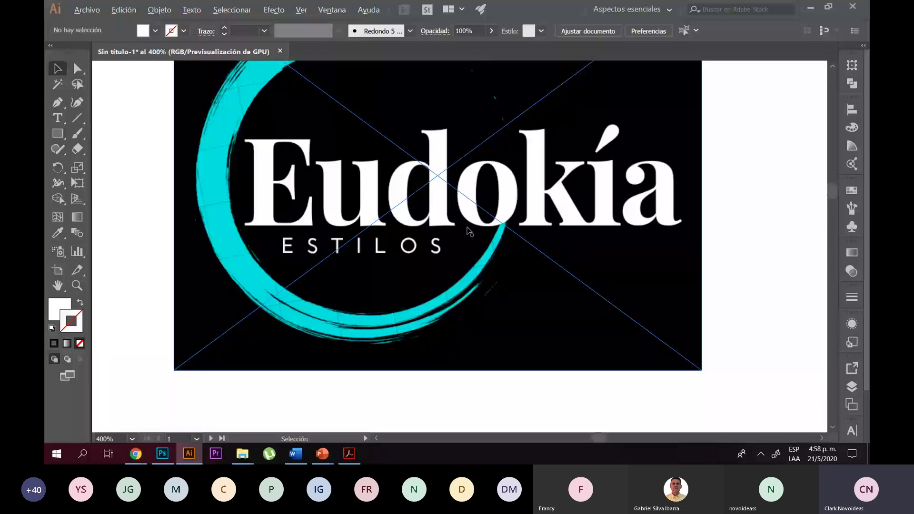
pyautogui.scroll(1, 469, 232)
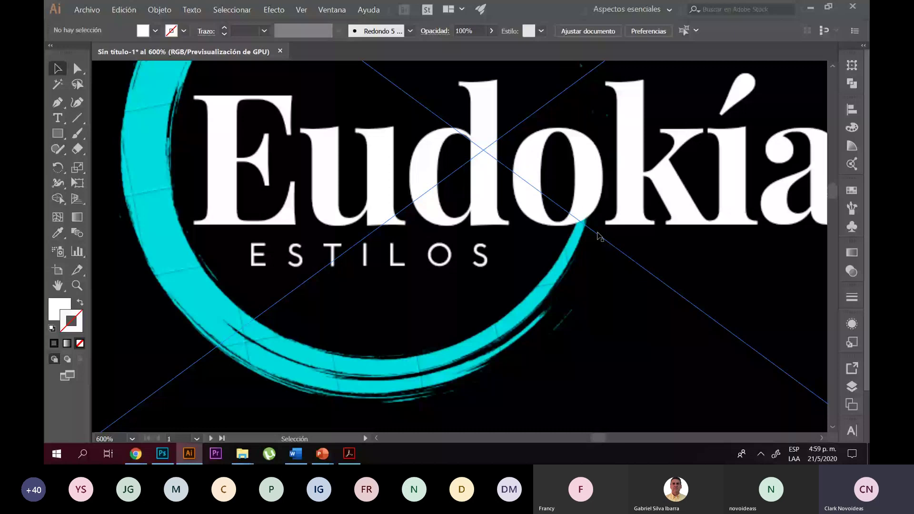
pyautogui.scroll(-2, 599, 236)
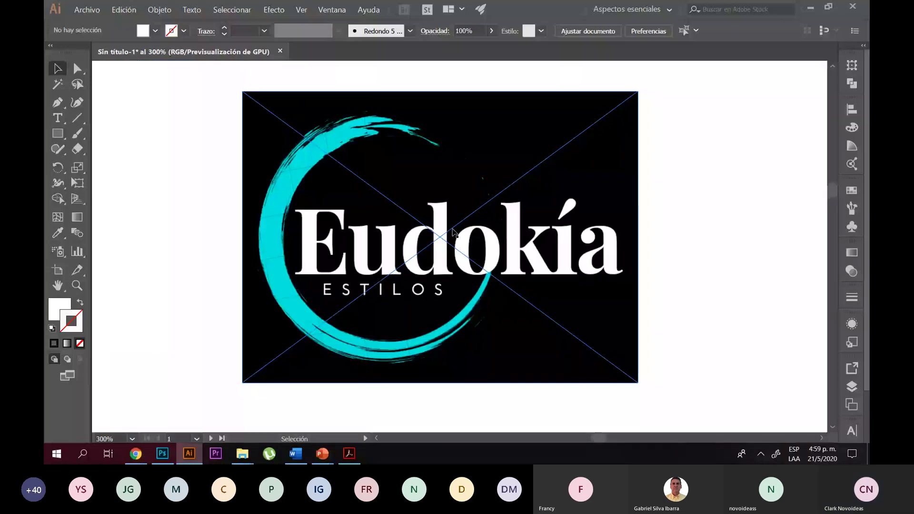
pyautogui.scroll(-1, 453, 233)
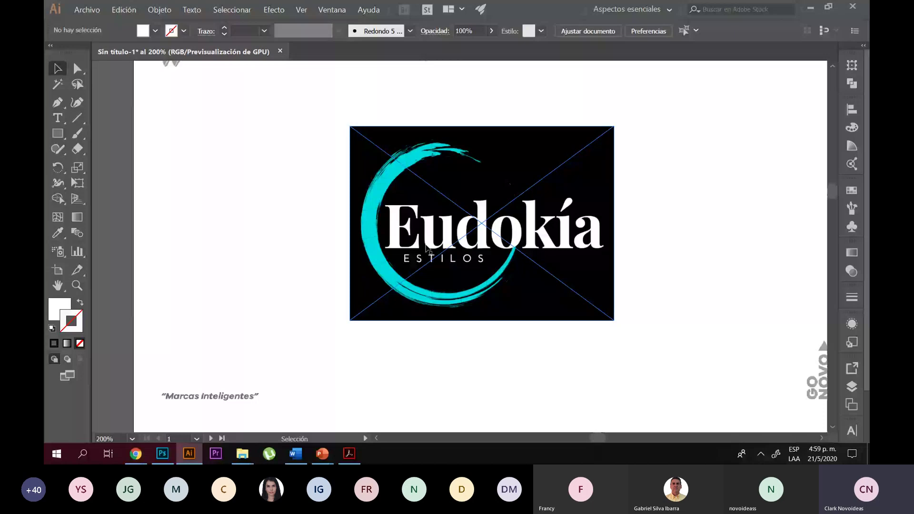
# Examine the Juanito Estratega fox logo as a whole and its lettering inside the black circle up close
pyautogui.scroll(-5, 429, 249)
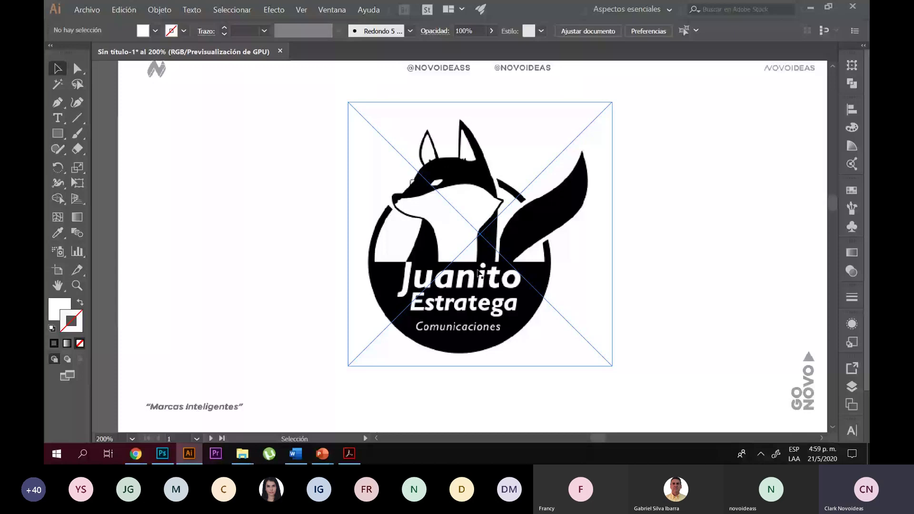
pyautogui.scroll(1, 478, 272)
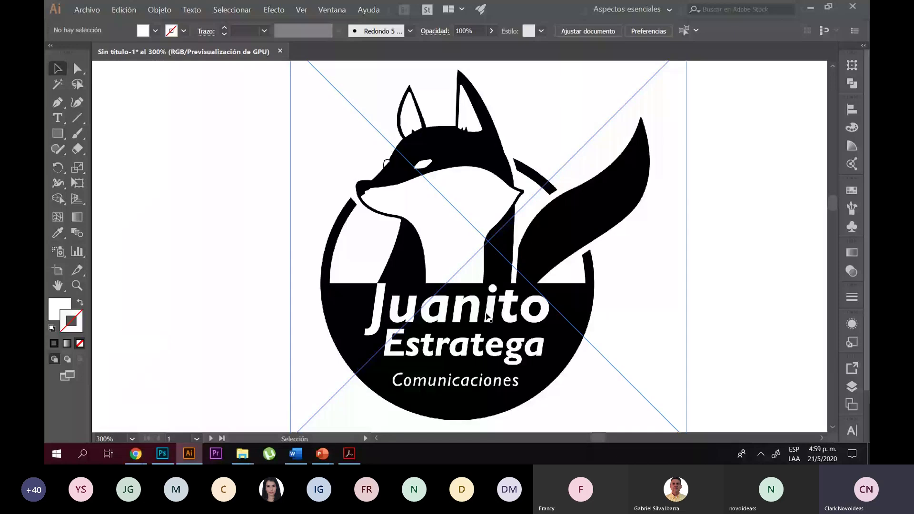
pyautogui.press('z')
pyautogui.keyDown('alt'); pyautogui.click(470, 266); pyautogui.keyUp('alt')
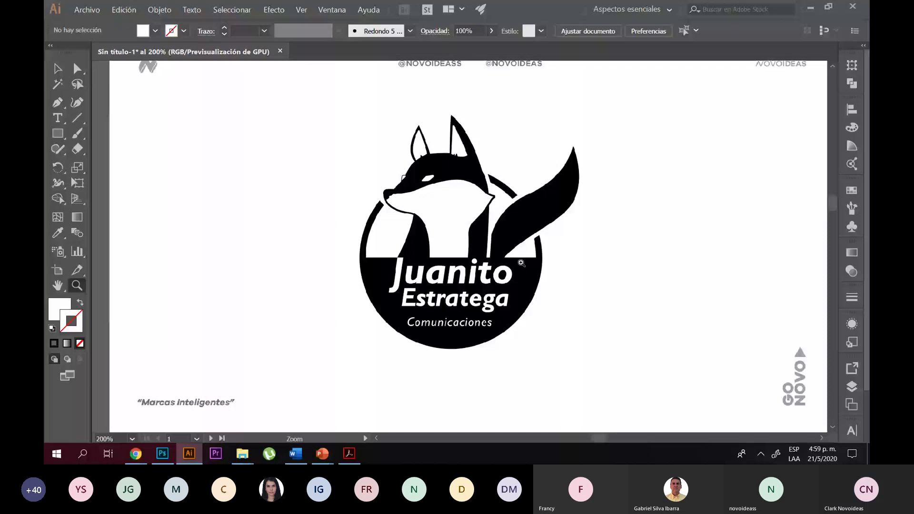
pyautogui.moveTo(539, 241); pyautogui.dragTo(533, 243)
pyautogui.press('v')
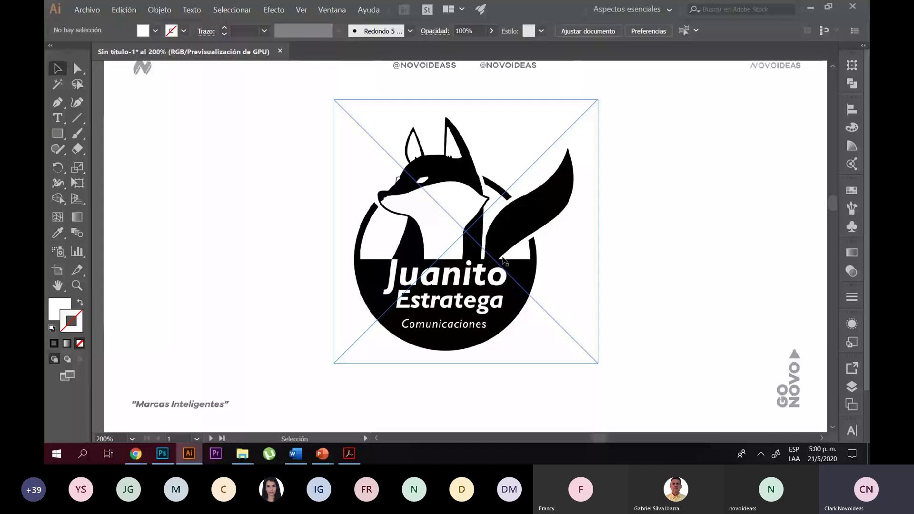
pyautogui.scroll(3, 421, 309)
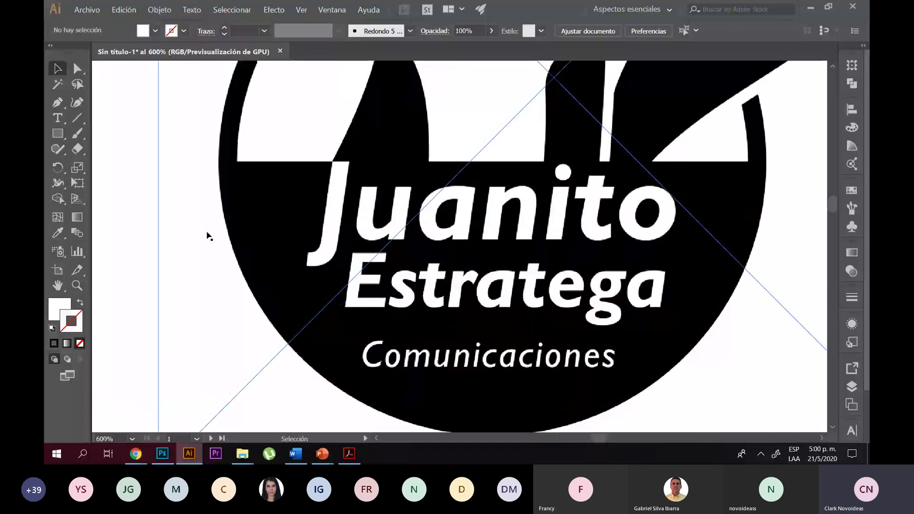
pyautogui.hotkey('ctrl', '-')
pyautogui.hotkey('ctrl', '-')
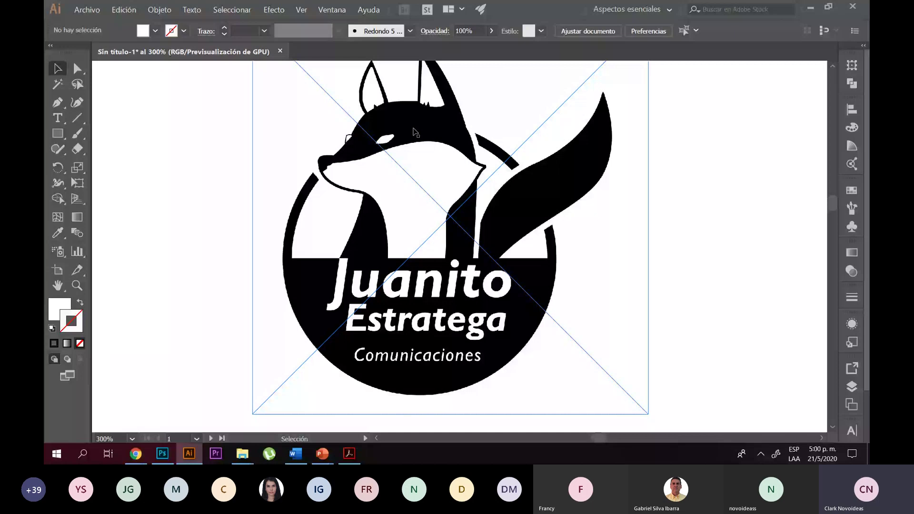
# Mark the fox's near ear tip, brow and pointed cheek with equal unfilled circles, using a 1 pt red stroke
pyautogui.press('l')
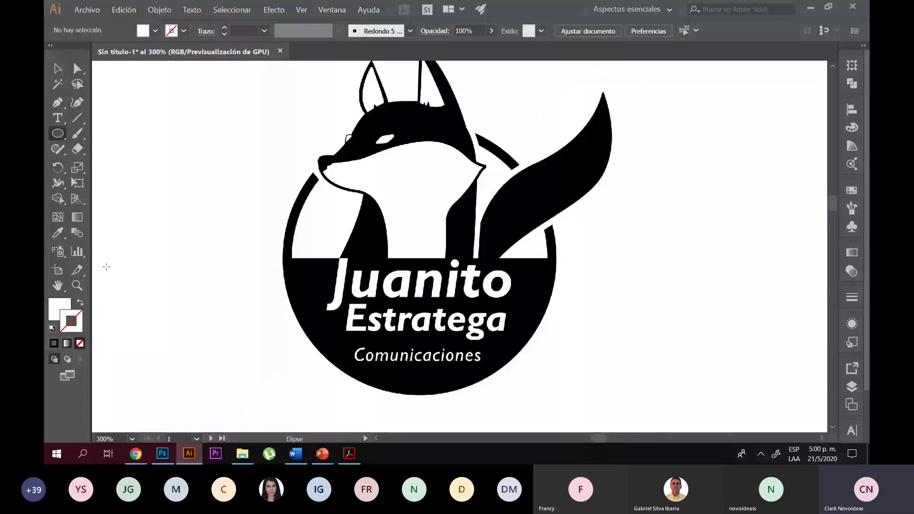
pyautogui.click(156, 31)
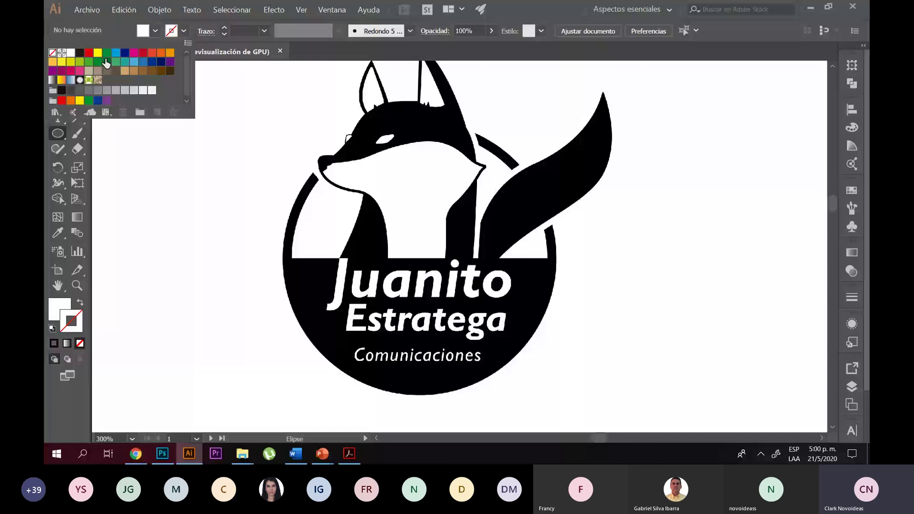
pyautogui.click(89, 53)
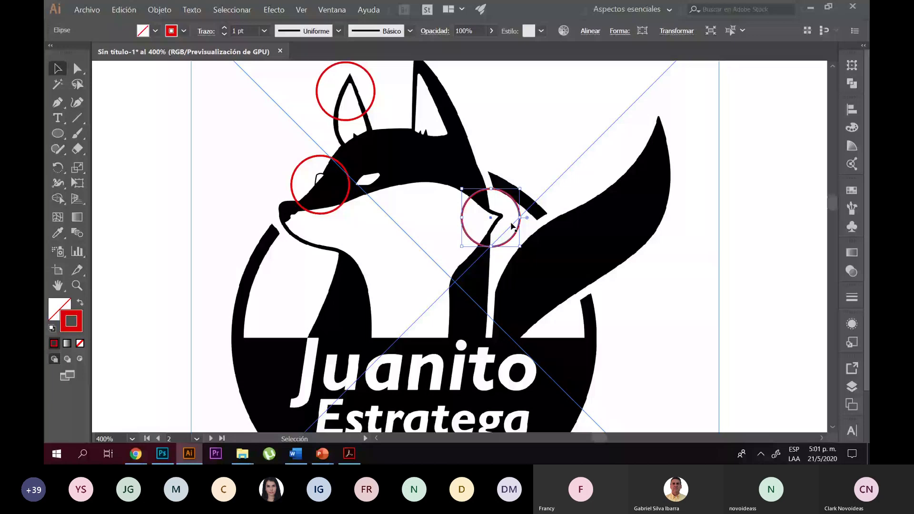
pyautogui.scroll(2, 363, 245)
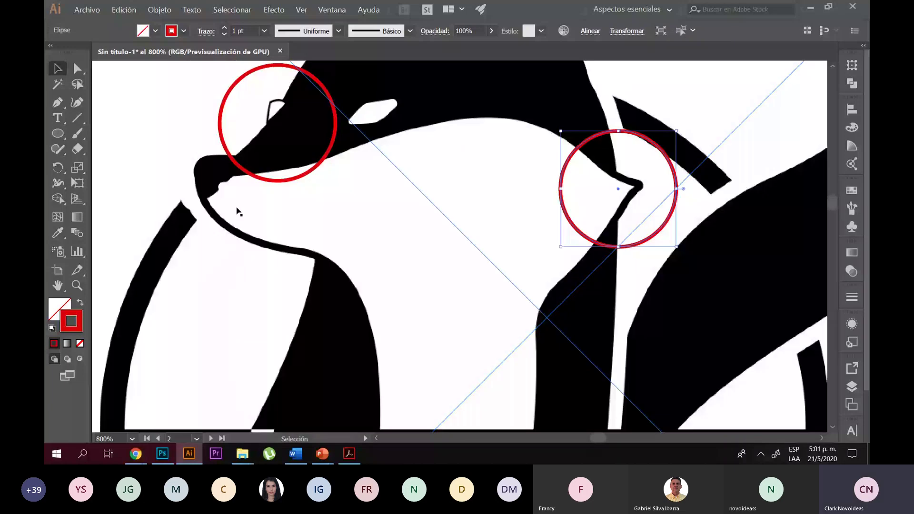
pyautogui.scroll(-1, 237, 211)
# Place copies of the red circle on the outer ring's arc behind the muzzle and on the gap between the fox's body and tail
pyautogui.moveTo(374, 121); pyautogui.dragTo(262, 268)
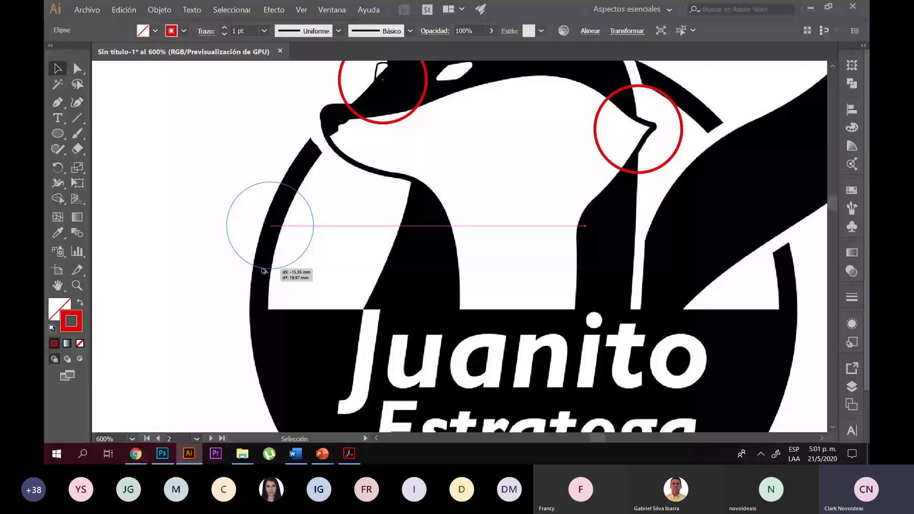
pyautogui.moveTo(262, 271); pyautogui.dragTo(265, 265)
pyautogui.scroll(-1, 474, 159)
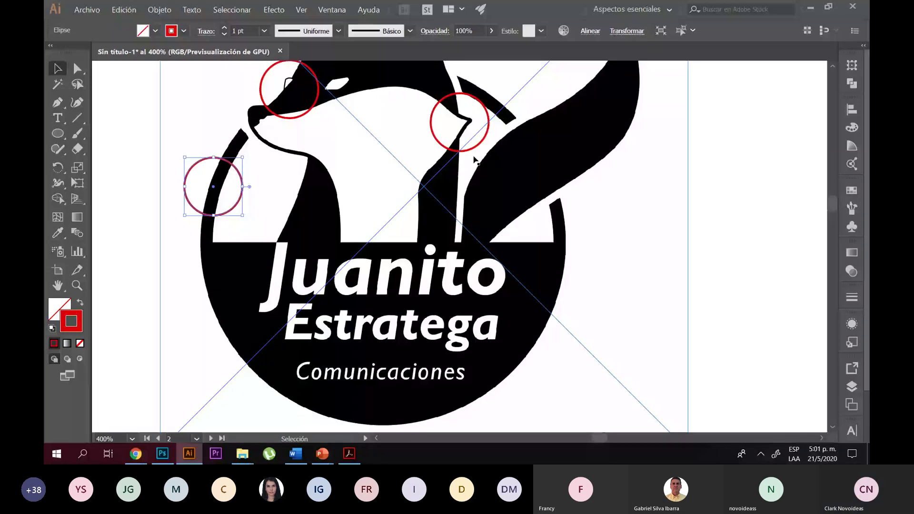
pyautogui.hotkey('ctrl', 'v')
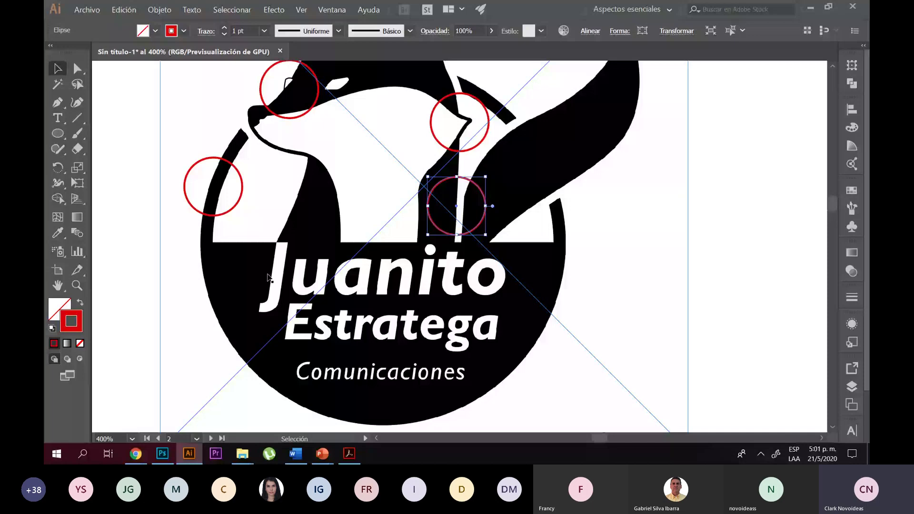
# Draw an unfilled red rectangle filling the gap between the Juanito and Estratega lines, extended sideways beyond the black circle
pyautogui.scroll(2, 269, 280)
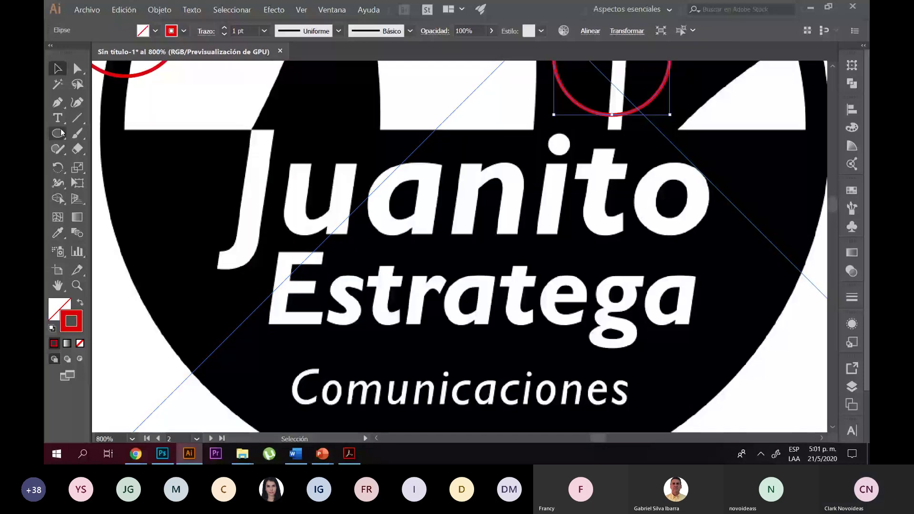
pyautogui.press('m')
pyautogui.moveTo(386, 235); pyautogui.dragTo(745, 264)
pyautogui.press('v')
pyautogui.hotkey('ctrl', '+')
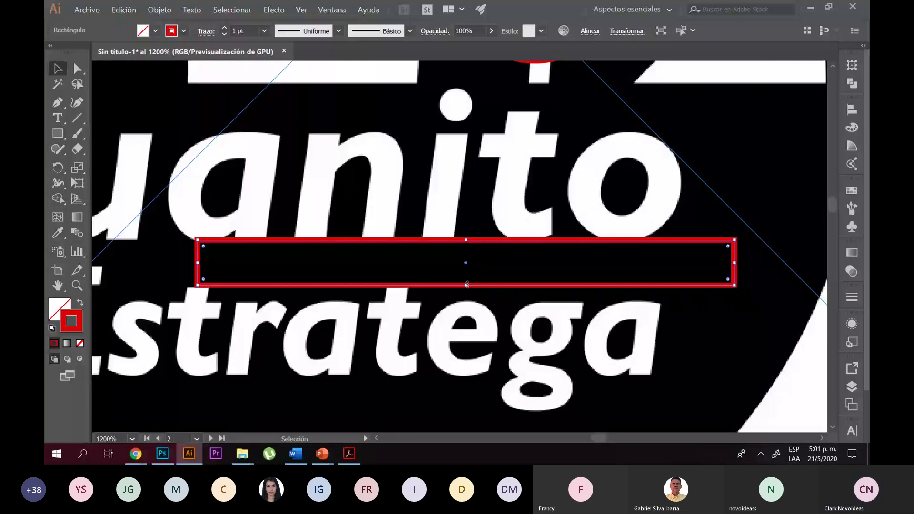
pyautogui.moveTo(467, 285); pyautogui.dragTo(467, 287)
pyautogui.moveTo(522, 362); pyautogui.dragTo(521, 223)
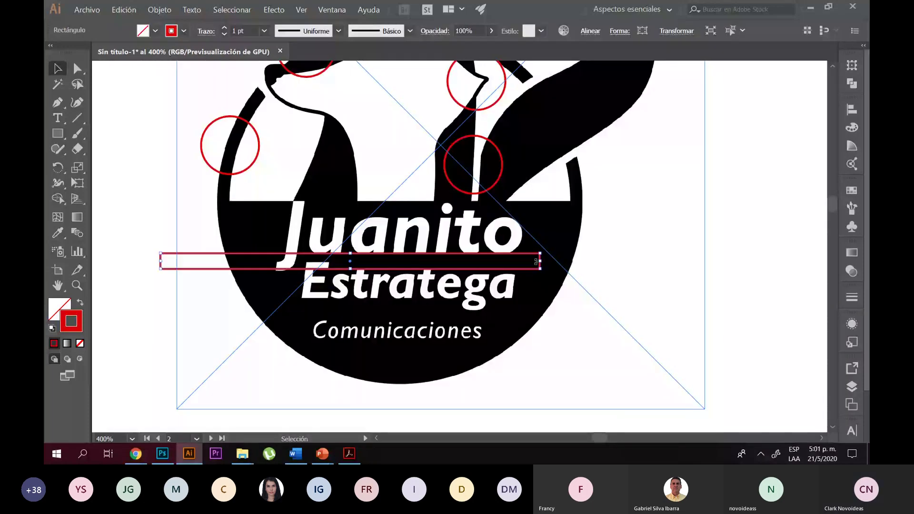
# Copy the red rectangle about 10.6 mm up to the black area's upper edge, and copy that one about 22 mm down above Comunicaciones
pyautogui.hotkey('ctrl', '+')
pyautogui.moveTo(428, 281); pyautogui.dragTo(428, 204)
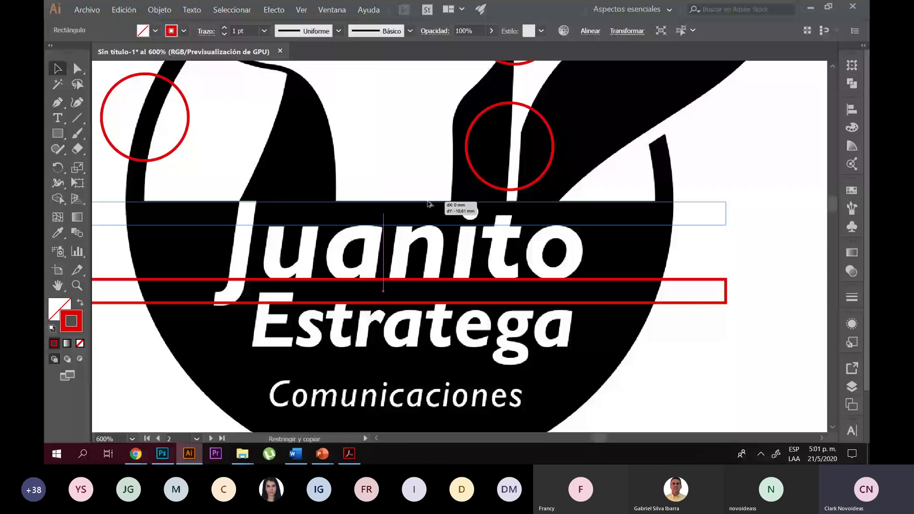
pyautogui.scroll(-1, 347, 198)
pyautogui.moveTo(428, 202); pyautogui.dragTo(384, 361)
pyautogui.scroll(1, 388, 250)
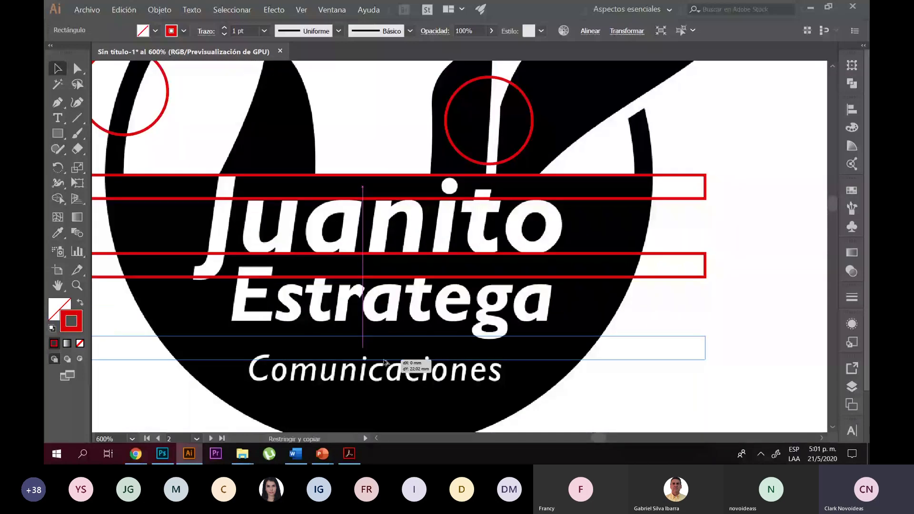
pyautogui.moveTo(385, 361); pyautogui.dragTo(385, 362)
pyautogui.hotkey('ctrl', '-')
pyautogui.hotkey('ctrl', '-')
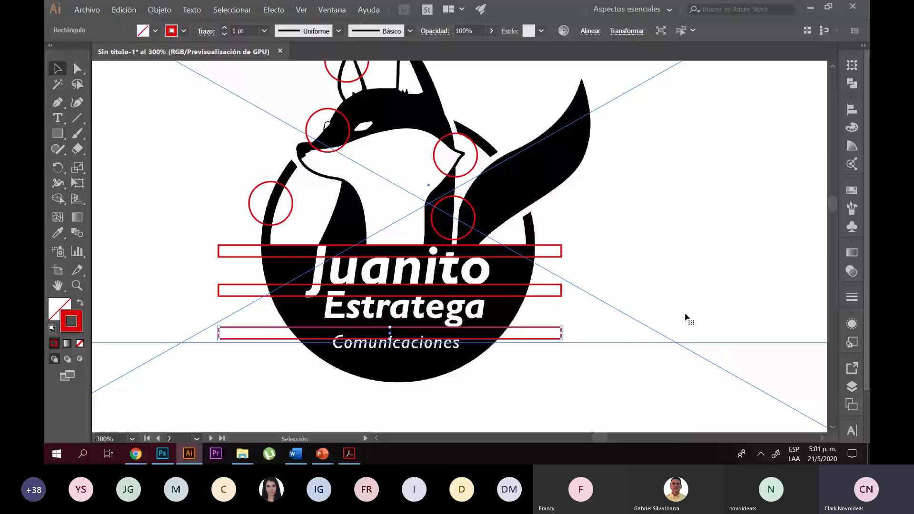
# Unlock all objects in the document and clear the selection of the artboard's background group
pyautogui.click(686, 315)
pyautogui.scroll(2, 381, 341)
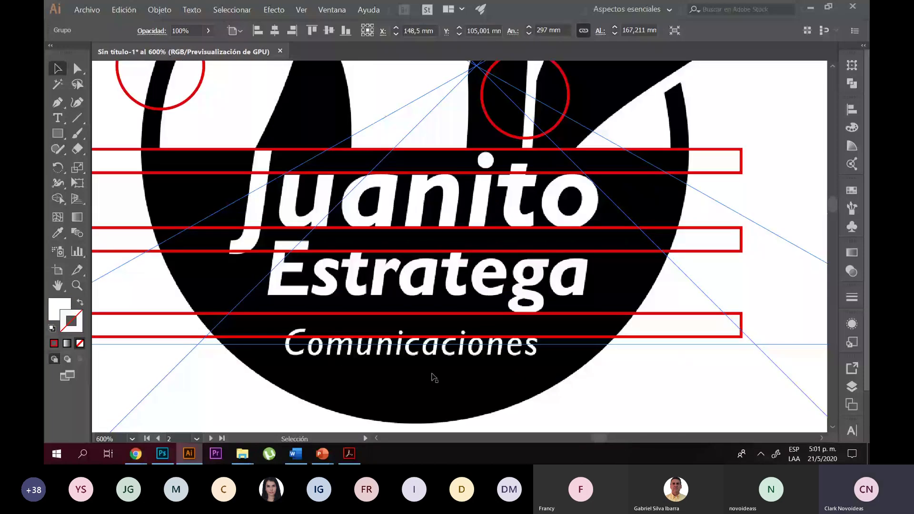
pyautogui.moveTo(434, 378); pyautogui.dragTo(446, 359)
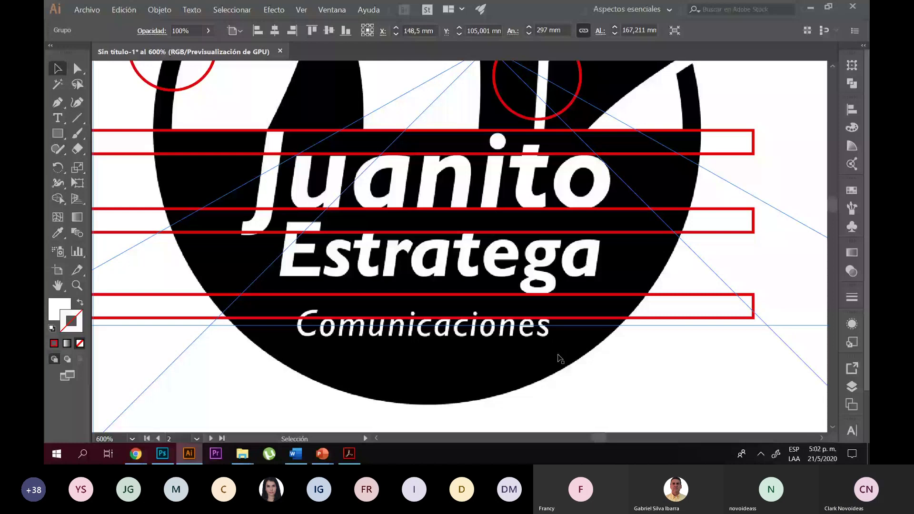
pyautogui.scroll(-2, 560, 358)
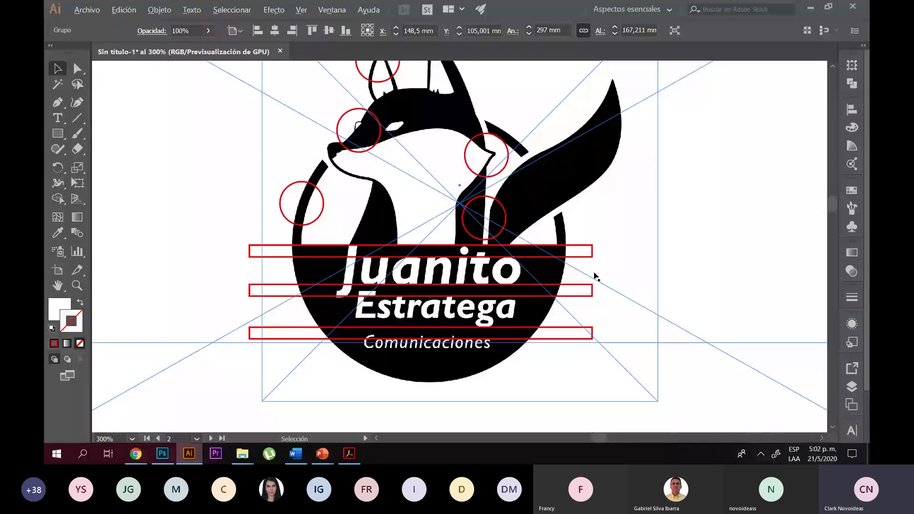
pyautogui.hotkey('ctrl', '-')
pyautogui.click(160, 9)
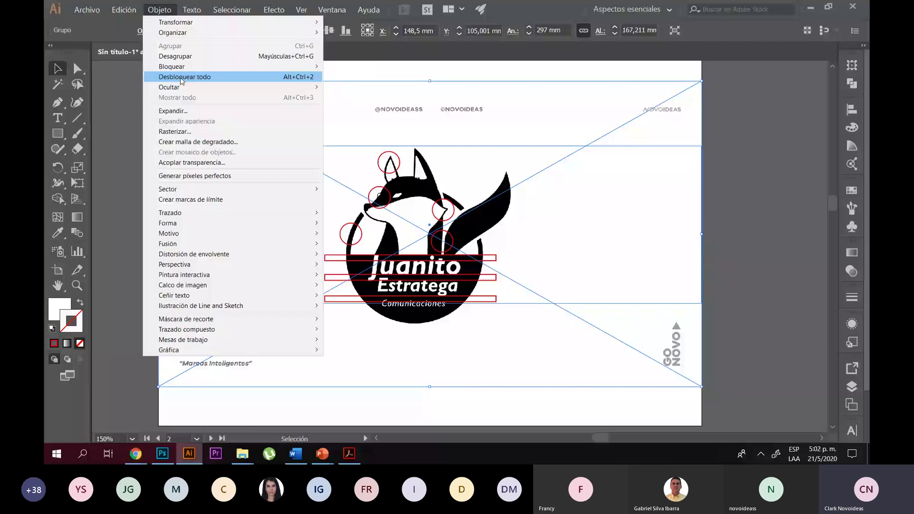
pyautogui.click(182, 78)
pyautogui.click(710, 252)
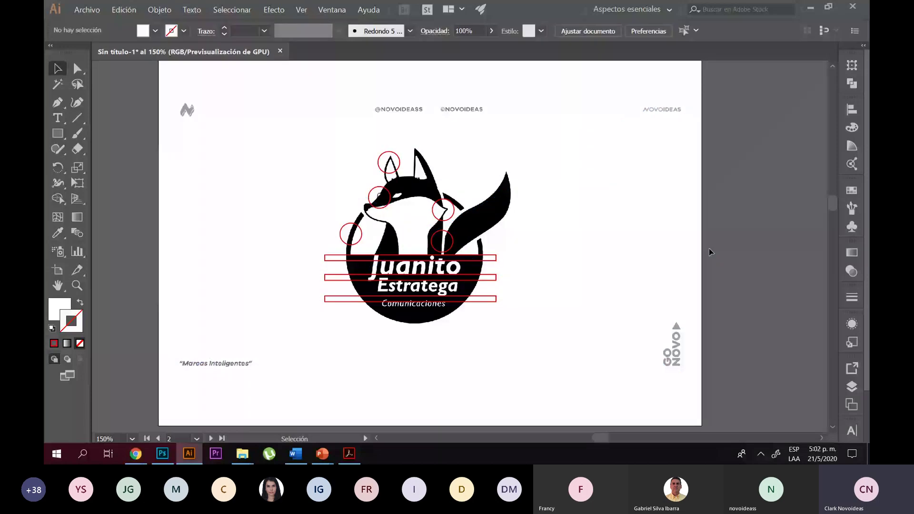
# Try moving the upper red rectangle down over the fox logo's lettering and undo the move
pyautogui.scroll(2, 371, 221)
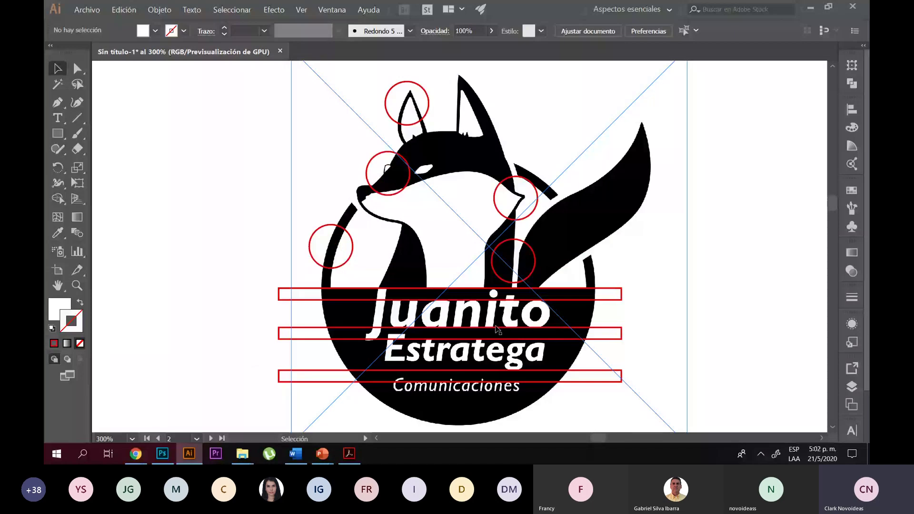
pyautogui.scroll(3, 414, 349)
pyautogui.moveTo(379, 187); pyautogui.dragTo(369, 282)
pyautogui.hotkey('ctrl', 'z')
pyautogui.scroll(-5, 412, 213)
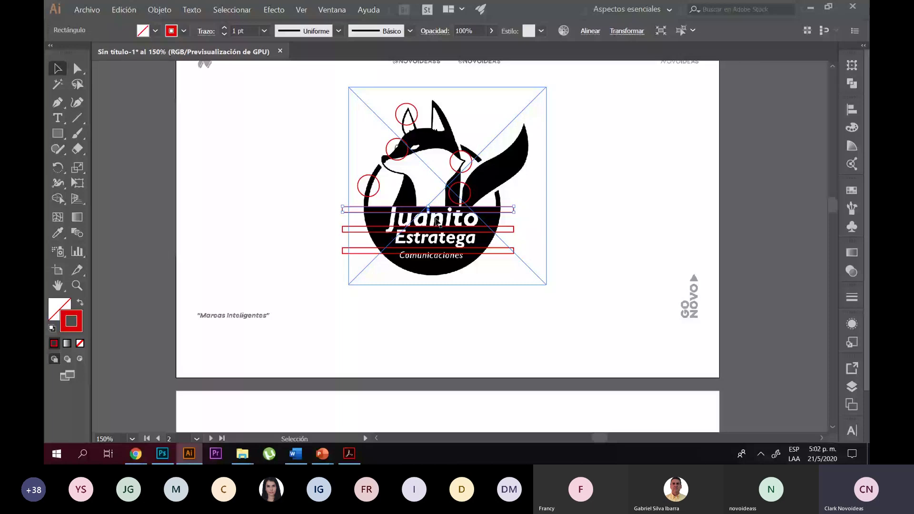
# Examine the spacing between Juanito, Estratega and Comunicaciones against the red rectangles, along with the circled areas of the fox
pyautogui.scroll(1, 432, 232)
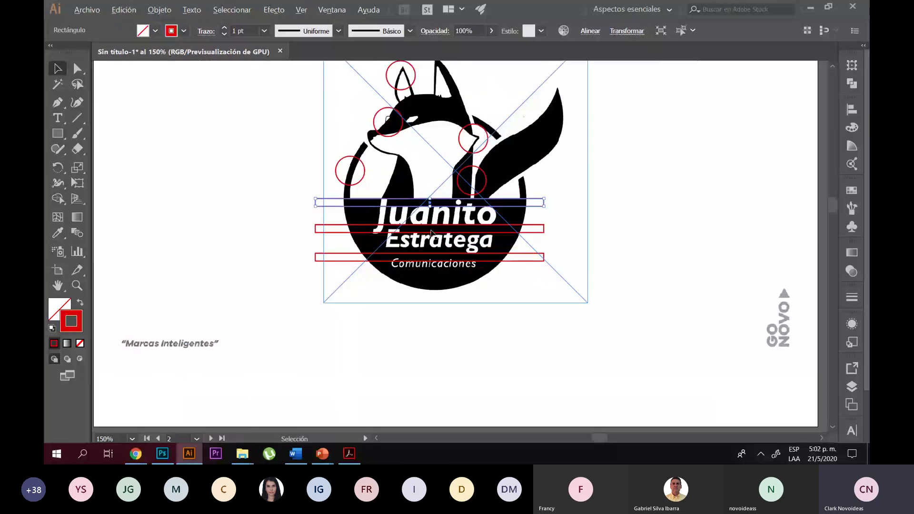
pyautogui.scroll(4, 432, 232)
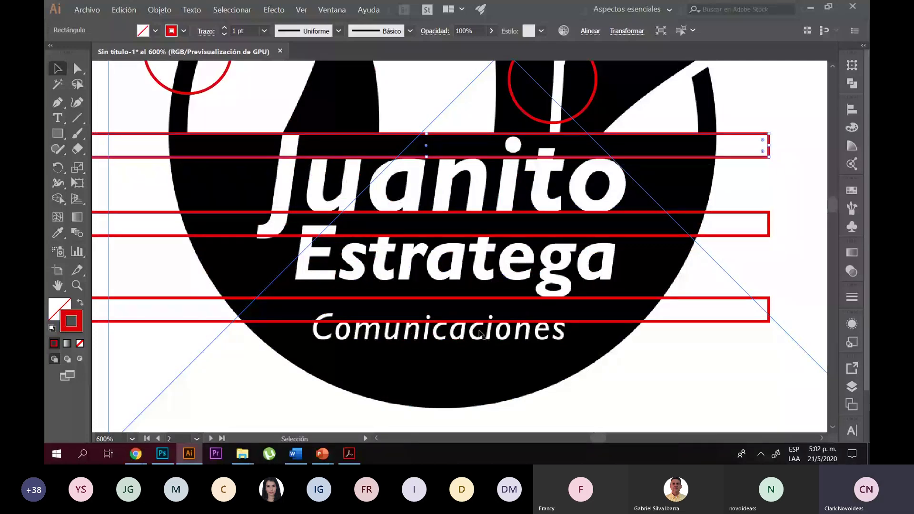
pyautogui.scroll(-2, 481, 335)
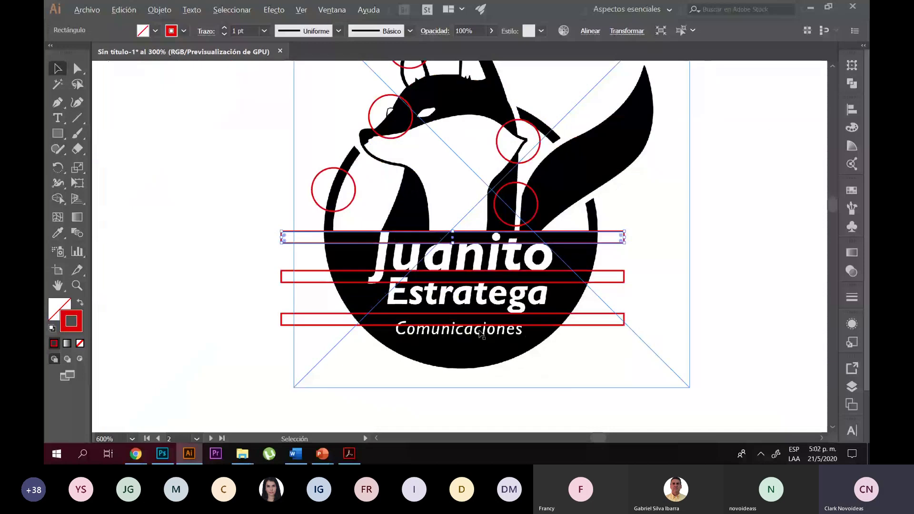
pyautogui.scroll(2, 481, 335)
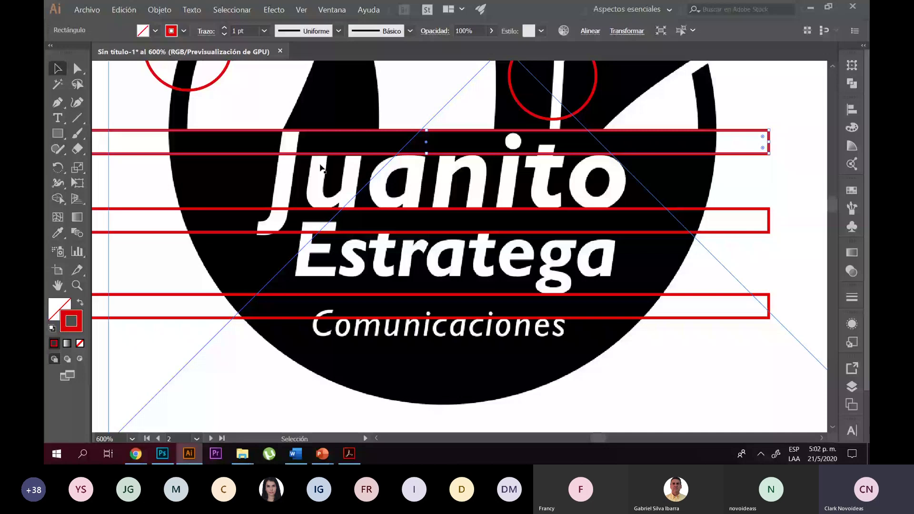
pyautogui.scroll(3, 545, 295)
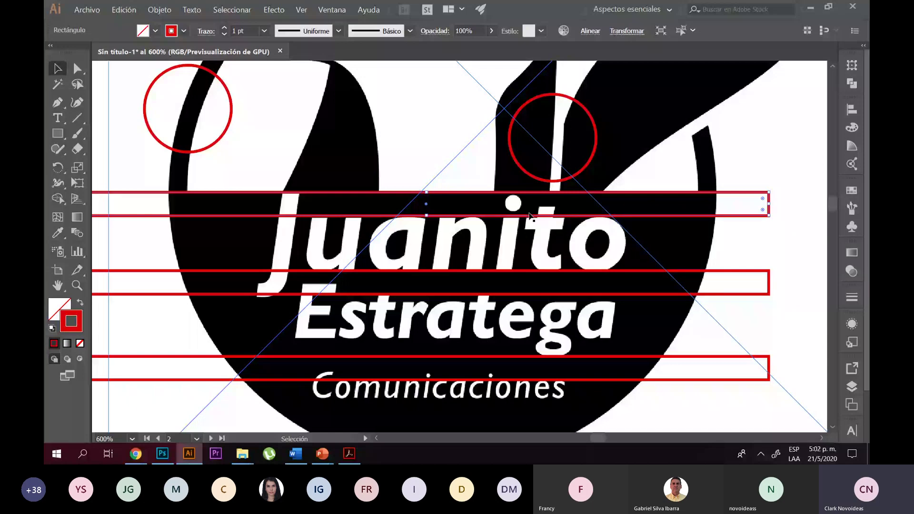
pyautogui.scroll(-2, 530, 216)
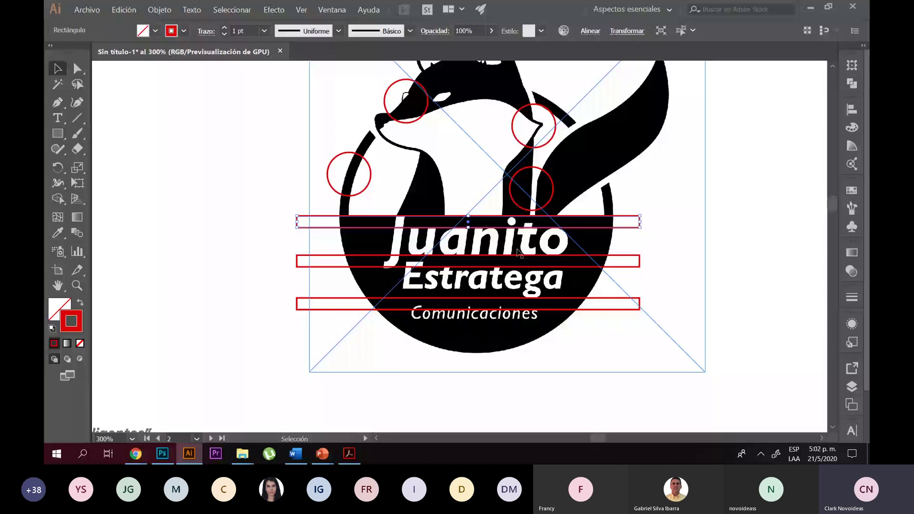
pyautogui.moveTo(517, 250); pyautogui.dragTo(507, 333)
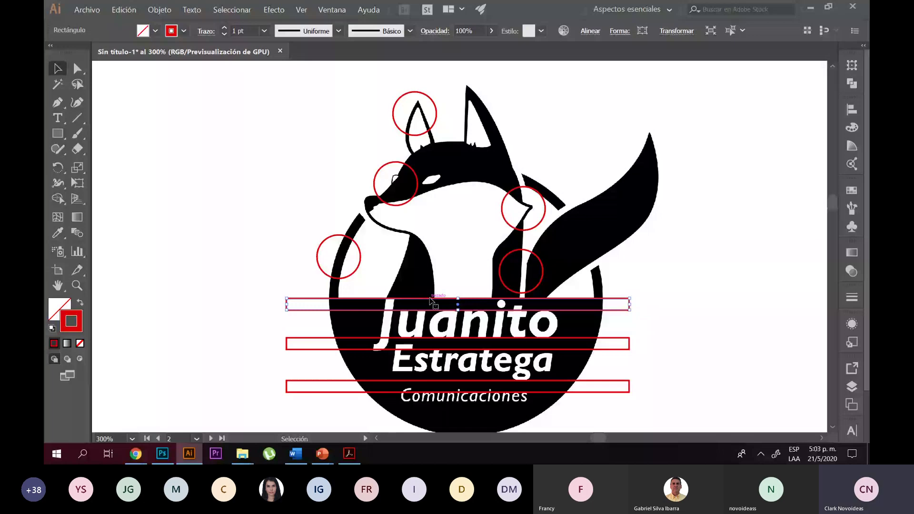
# Examine the Donde La Negra Costeña logo on the next artboard, both whole and close up on the character and lettering
pyautogui.scroll(-1, 538, 312)
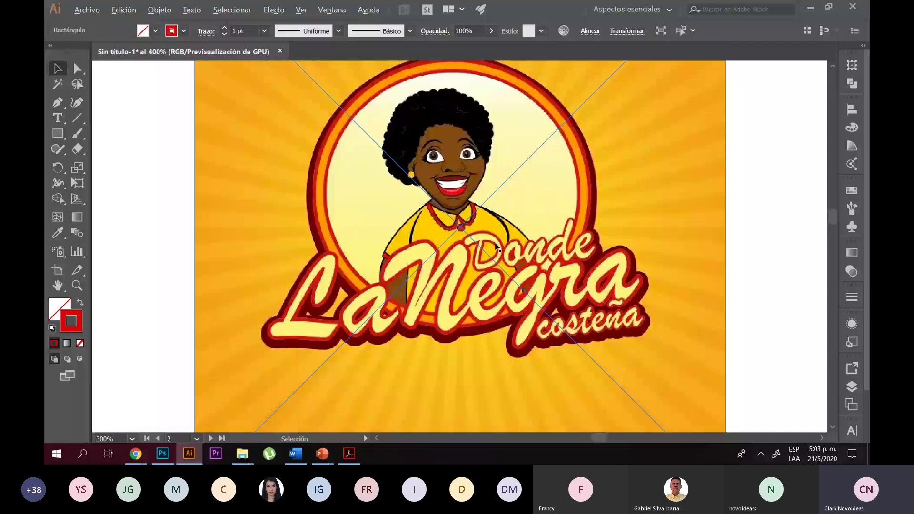
pyautogui.scroll(-1, 495, 246)
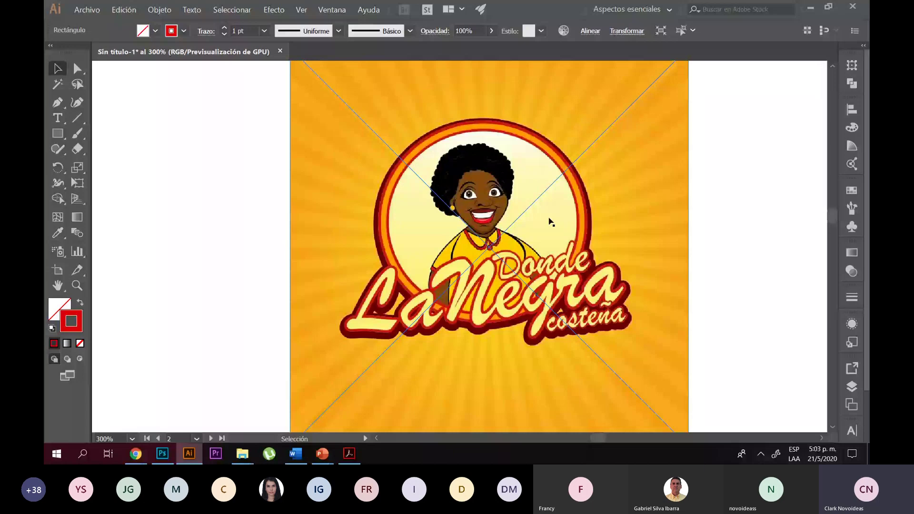
pyautogui.scroll(-2, 489, 263)
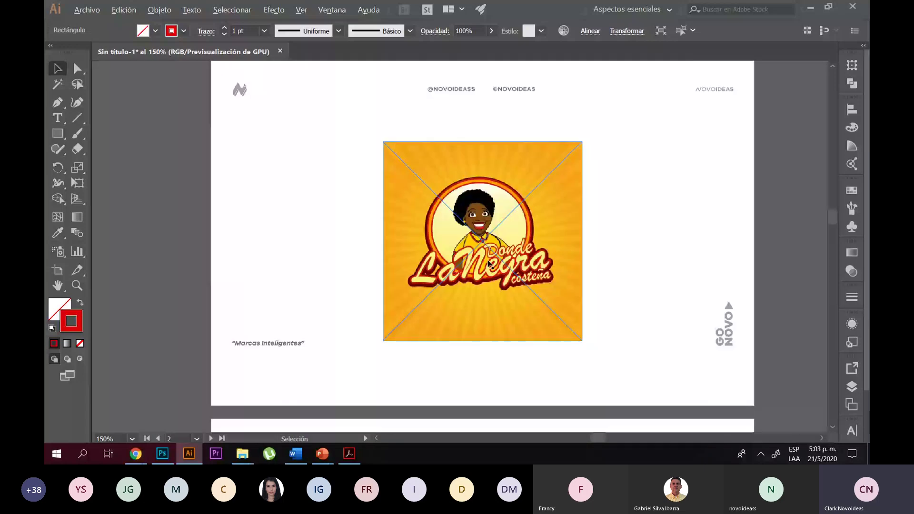
pyautogui.scroll(3, 489, 263)
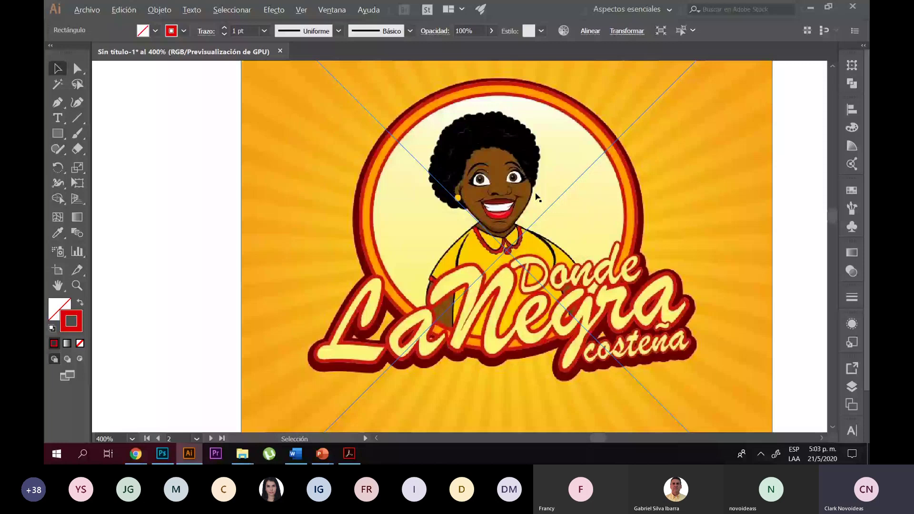
pyautogui.moveTo(629, 294); pyautogui.dragTo(605, 278)
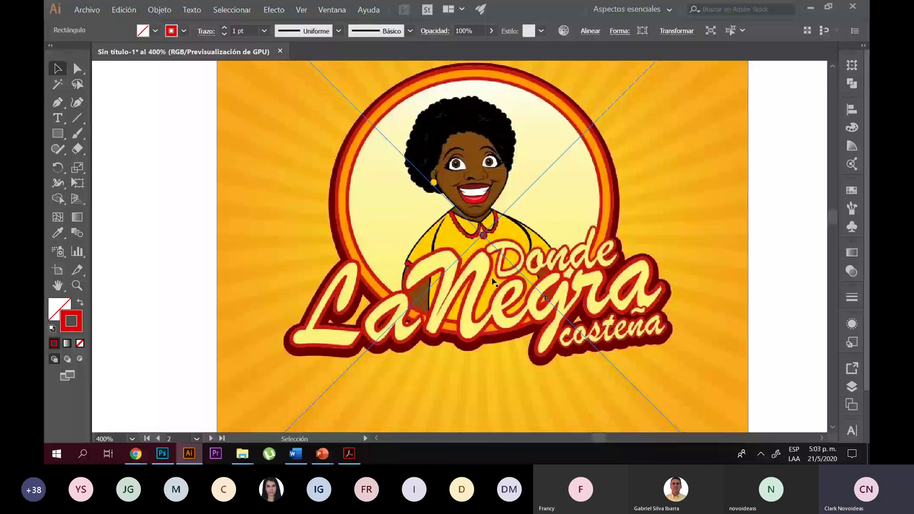
pyautogui.scroll(2, 493, 282)
pyautogui.hotkey('alt', 'Tab')
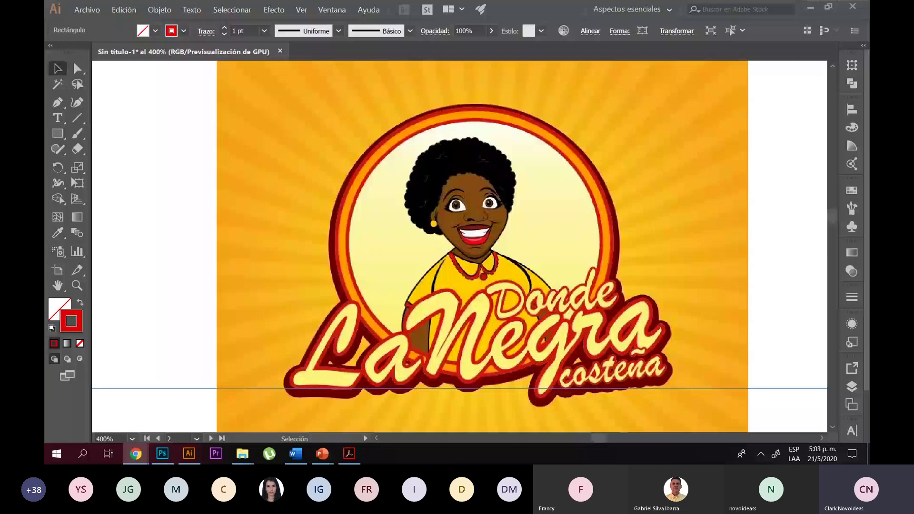
pyautogui.click(768, 296)
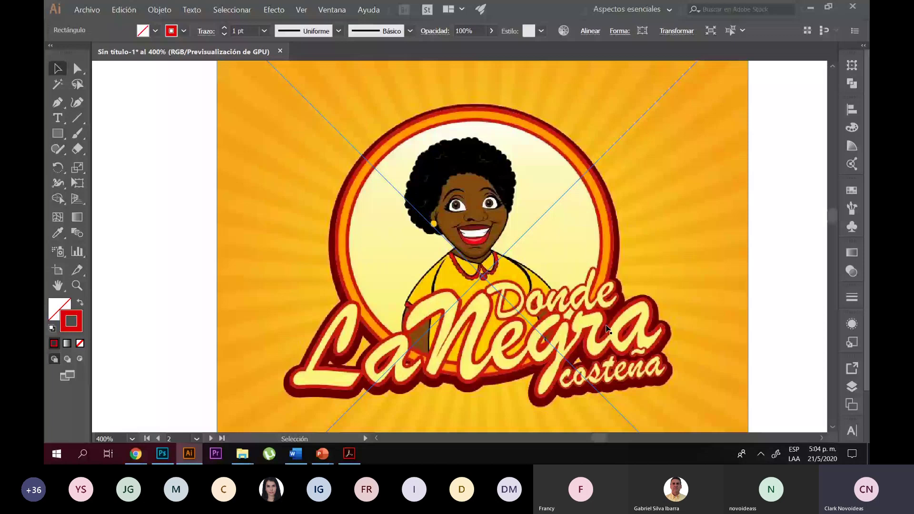
pyautogui.scroll(-3, 607, 329)
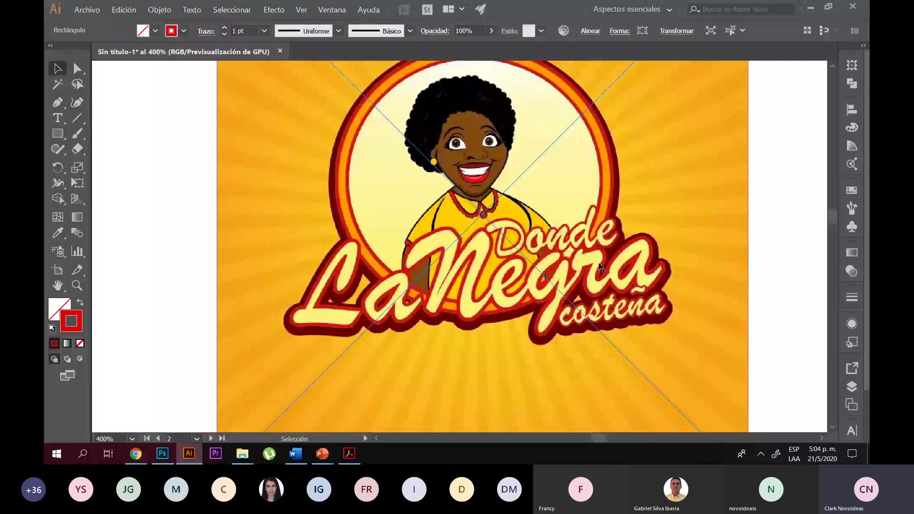
# Examine the word costeña and the edge of the dark red outline close up, along with the lettering's overlap on the character
pyautogui.scroll(2, 384, 317)
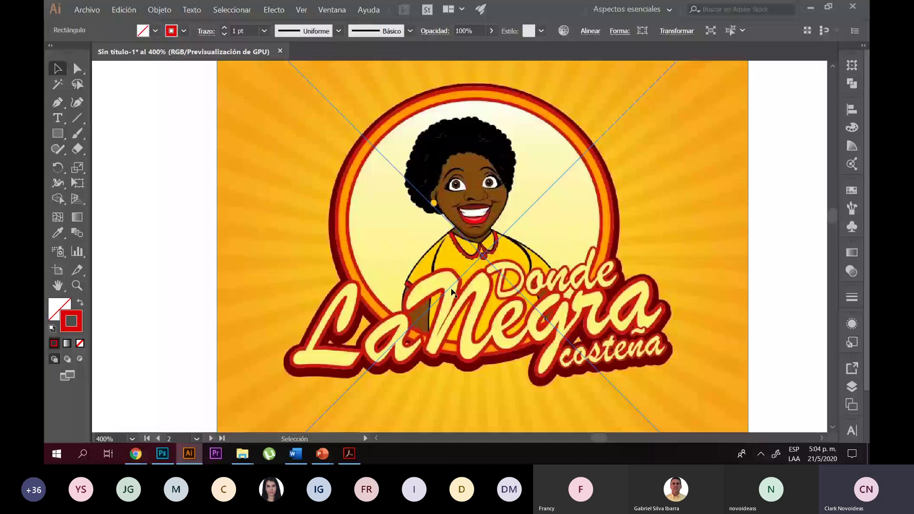
pyautogui.scroll(3, 592, 355)
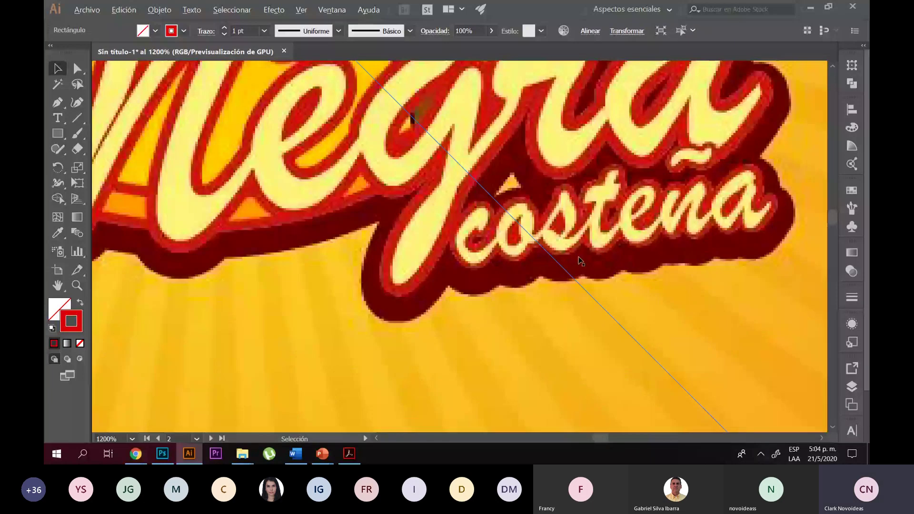
pyautogui.hotkey('ctrl', '-')
pyautogui.hotkey('ctrl', '-')
pyautogui.hotkey('ctrl', '-')
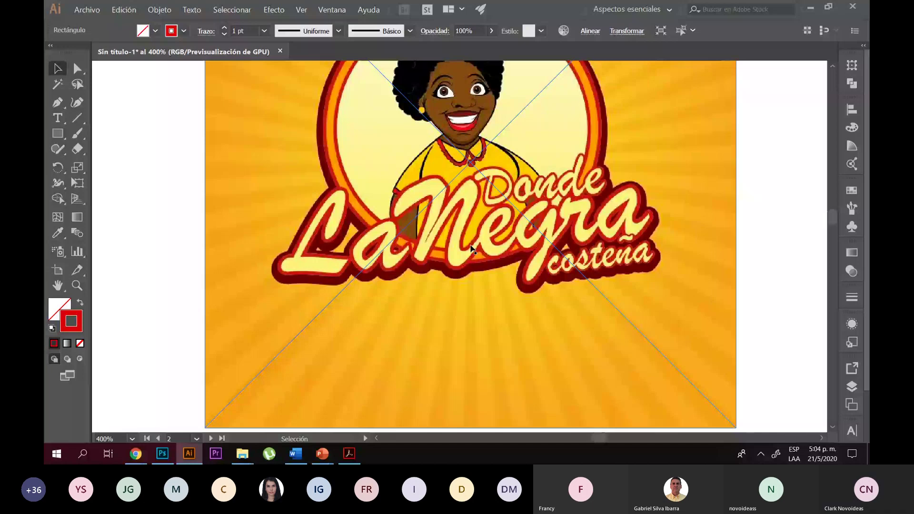
# Go to the HELLOMEDIC artboard, lock its selected background group and frame the logo up close for review
pyautogui.hotkey('ctrl', '-')
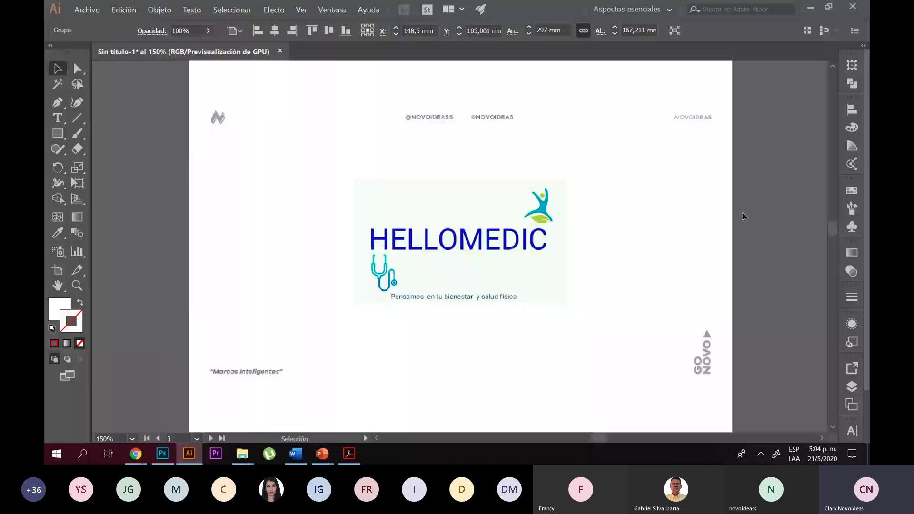
pyautogui.hotkey('shift', 'pagedown')
pyautogui.click(159, 9)
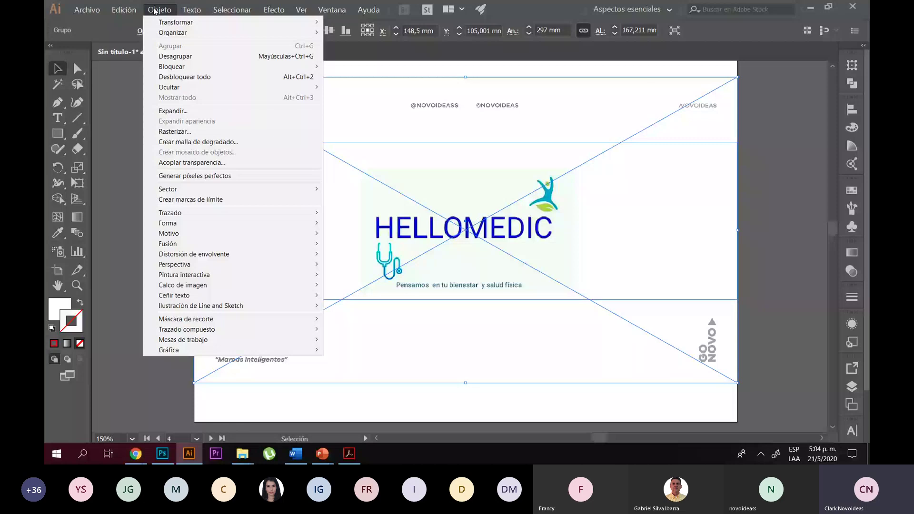
pyautogui.moveTo(172, 67)
pyautogui.click(352, 66)
pyautogui.scroll(3, 458, 234)
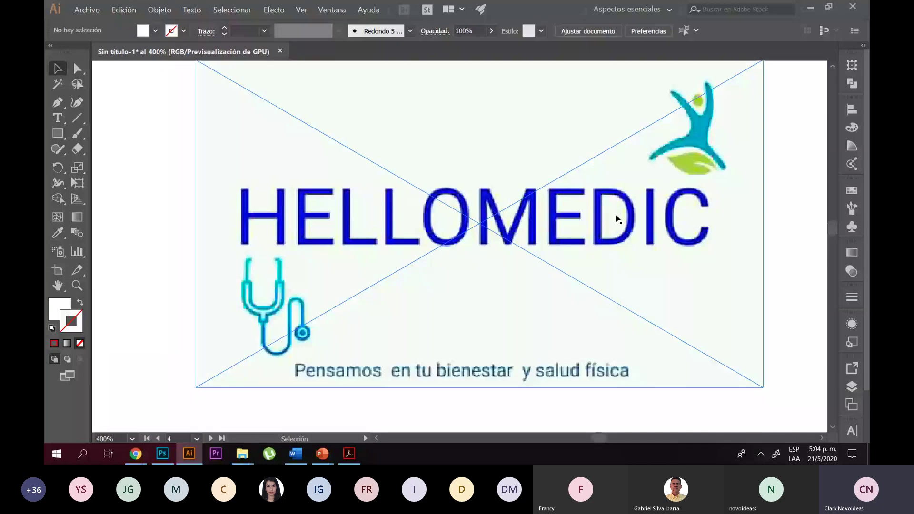
pyautogui.moveTo(615, 219); pyautogui.dragTo(603, 240)
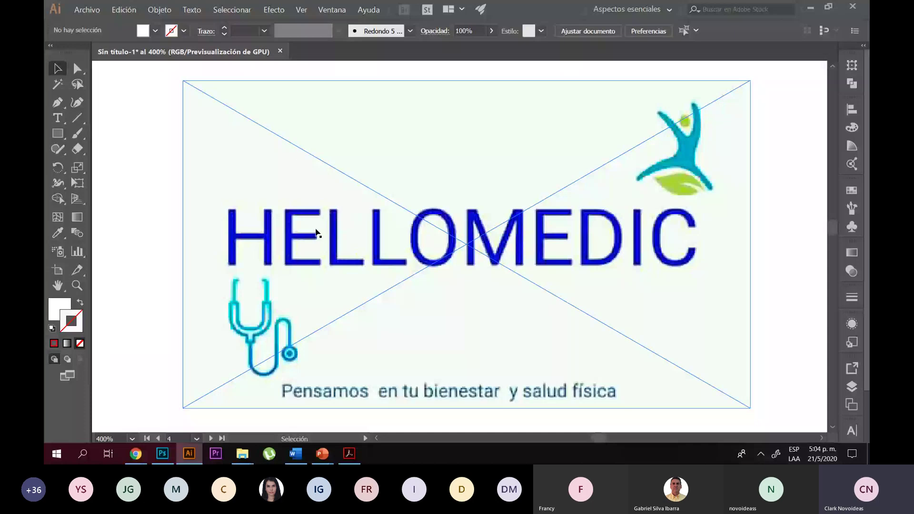
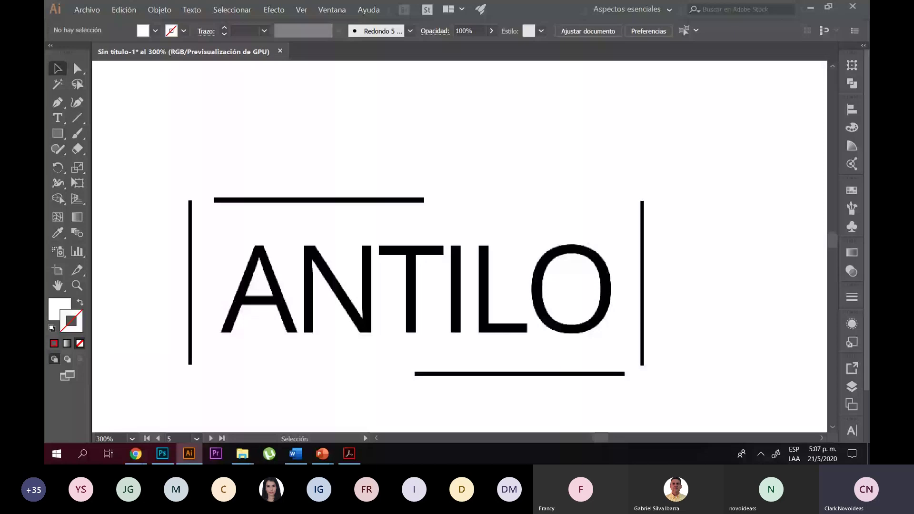
# Draw a rectangle around the whole ANTILO logo with no fill and a 0.25 pt red outline
pyautogui.moveTo(436, 291); pyautogui.dragTo(465, 285)
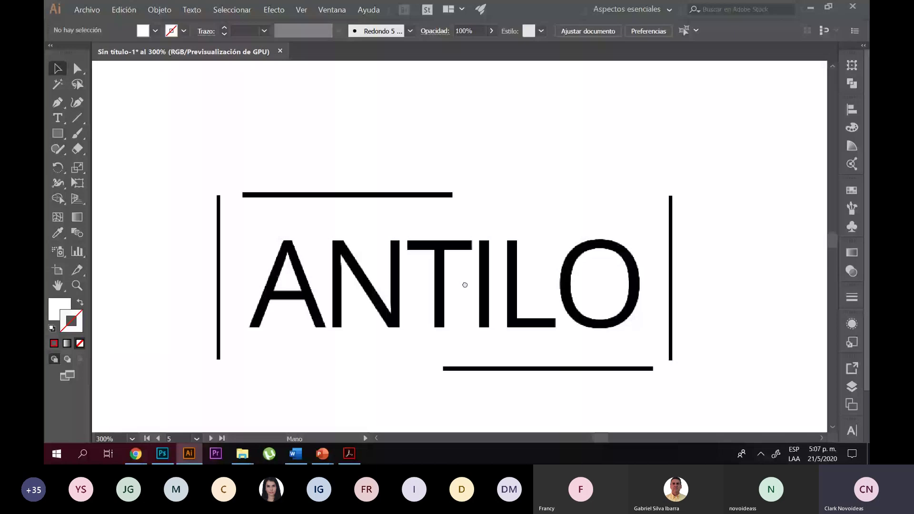
pyautogui.press('m')
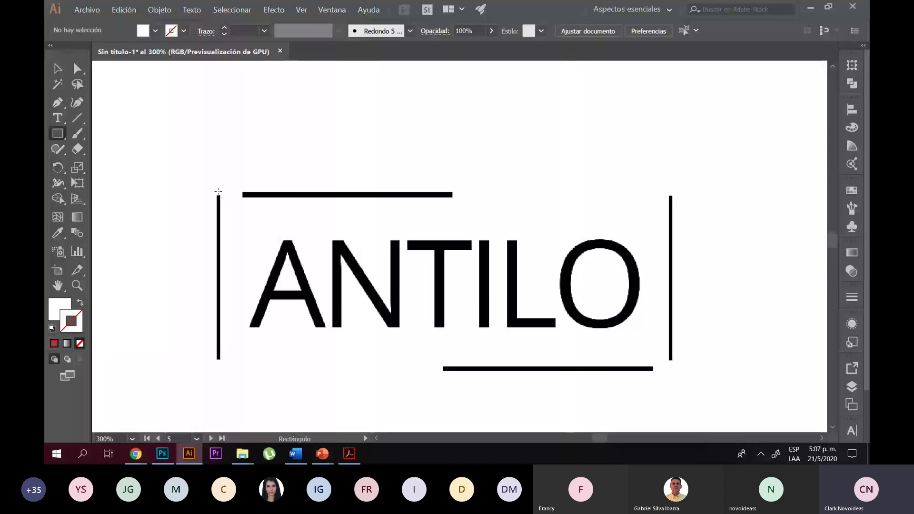
pyautogui.moveTo(218, 191); pyautogui.dragTo(672, 370)
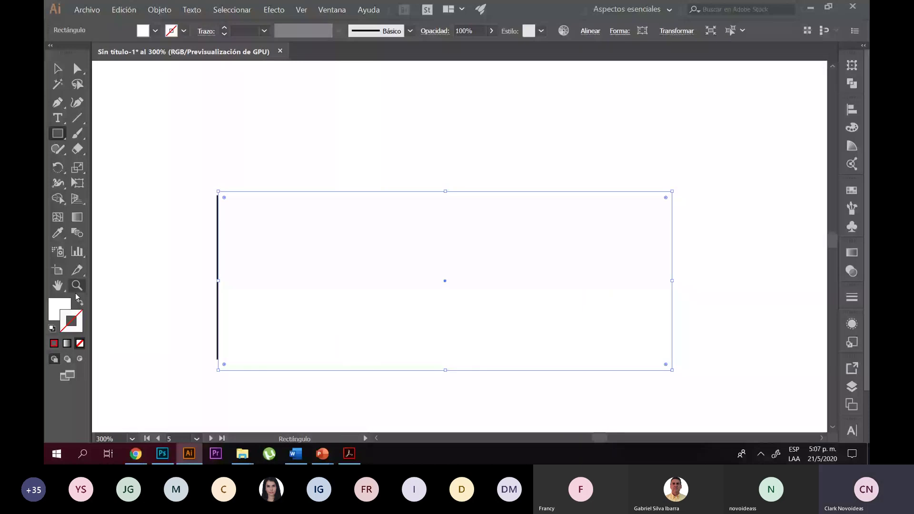
pyautogui.click(54, 343)
pyautogui.click(155, 31)
pyautogui.click(52, 52)
pyautogui.press('Escape')
pyautogui.press('v')
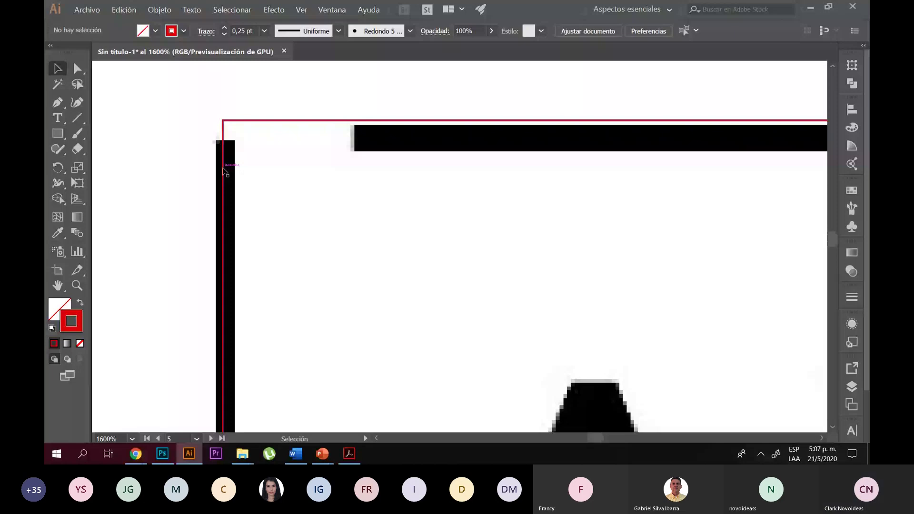
# Check the red rectangle's fit against the outer bars of the ANTILO logo and show the rulers
pyautogui.click(223, 168)
pyautogui.scroll(-5, 223, 168)
pyautogui.scroll(3, 597, 281)
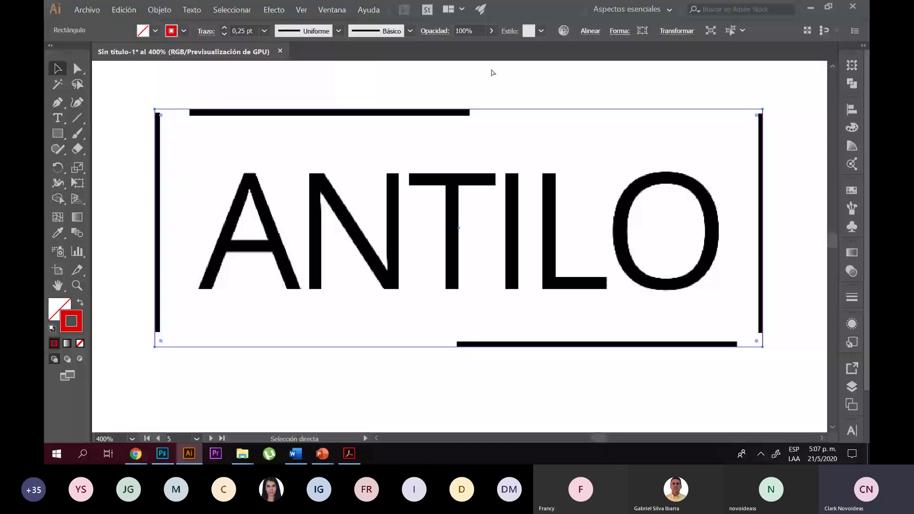
pyautogui.hotkey('ctrl', 'r')
pyautogui.click(491, 71)
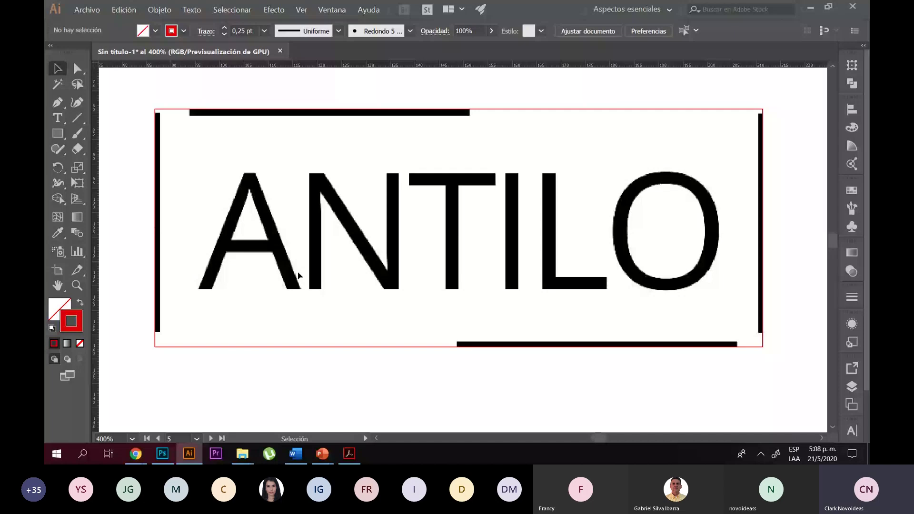
# Examine the ends of the ANTILO frame's bars close up against the red rectangles
pyautogui.hotkey('ctrl', '+')
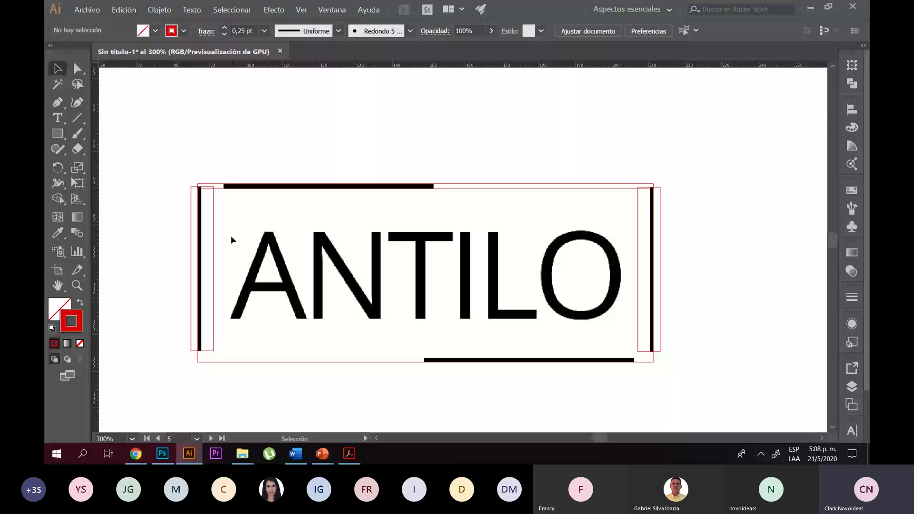
pyautogui.scroll(6, 664, 369)
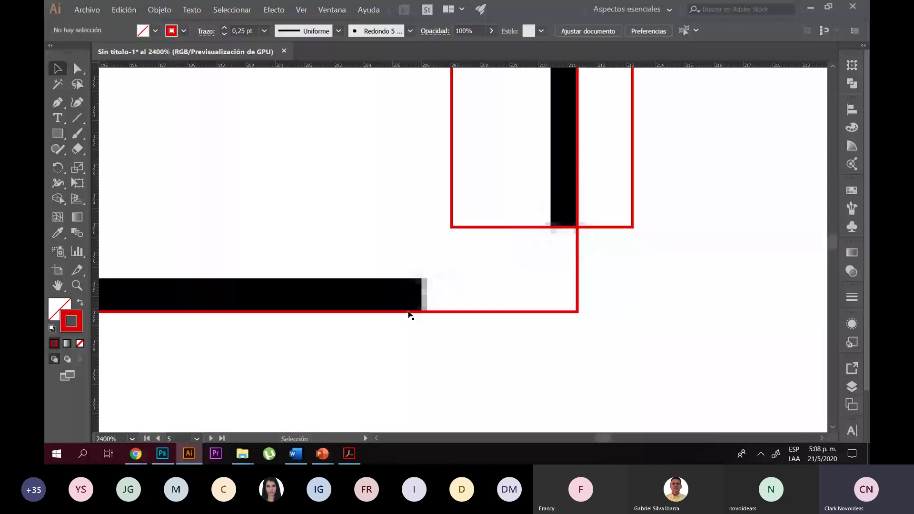
pyautogui.scroll(-7, 574, 165)
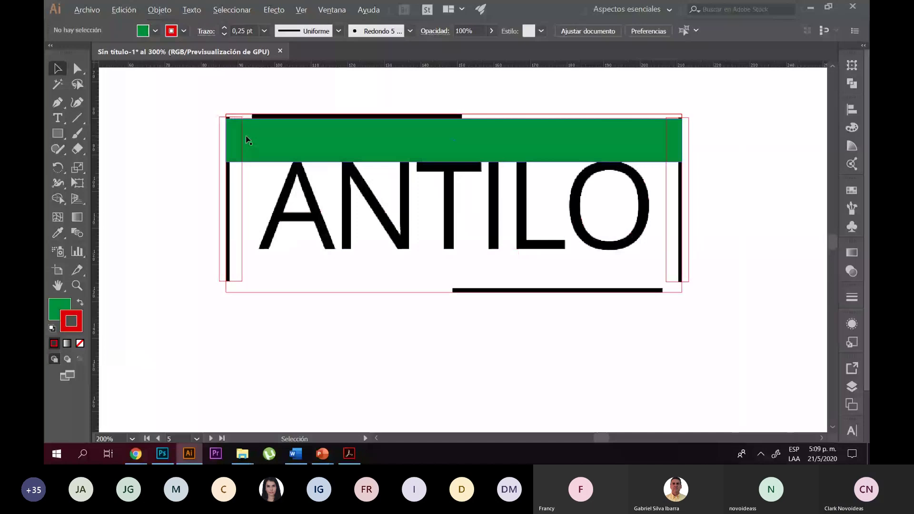
# Duplicate the green band below the ANTILO logo, rotate the copy to vertical and place it beside the left bar
pyautogui.moveTo(245, 135); pyautogui.dragTo(245, 361)
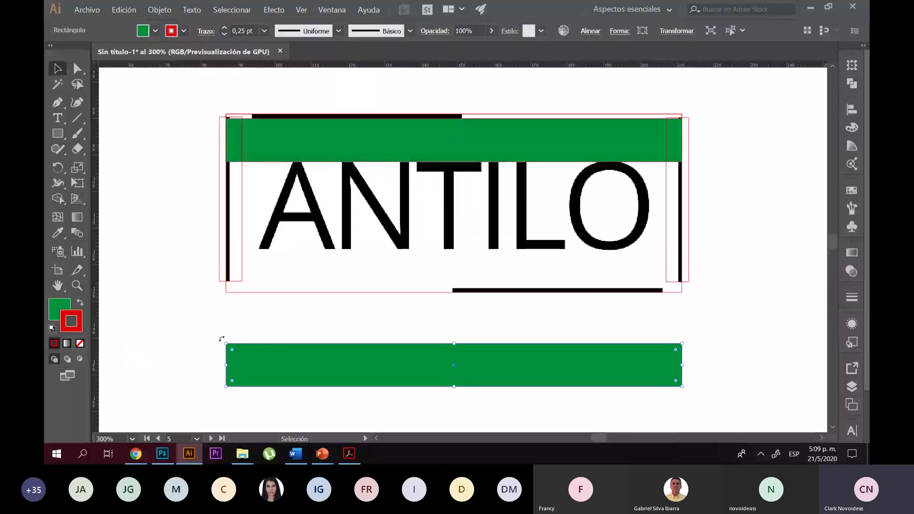
pyautogui.moveTo(222, 339); pyautogui.dragTo(476, 135)
pyautogui.click(524, 333)
pyautogui.moveTo(466, 222); pyautogui.dragTo(261, 220)
pyautogui.scroll(1, 174, 105)
# Set the opacity of both green bands to 50%
pyautogui.keyDown('shift'); pyautogui.click(342, 152); pyautogui.keyUp('shift')
pyautogui.moveTo(473, 31); pyautogui.dragTo(392, 54)
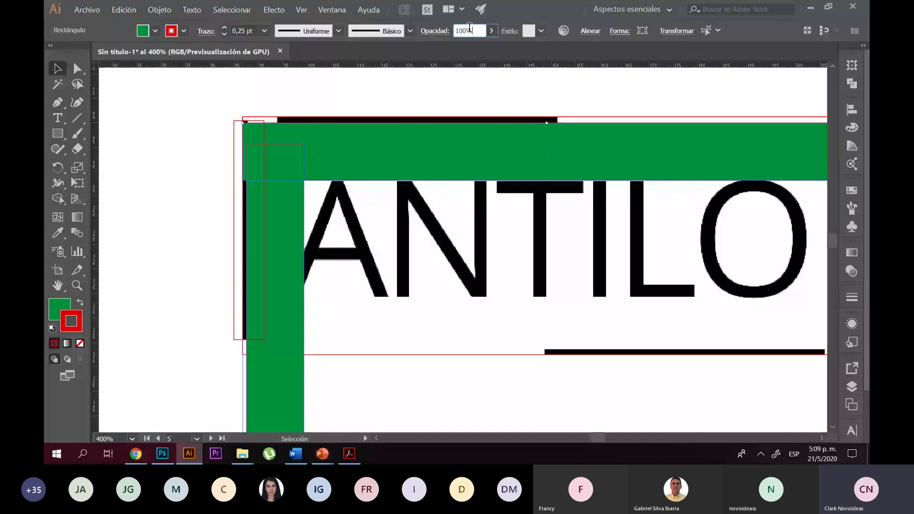
pyautogui.write('50')
pyautogui.press('Return')
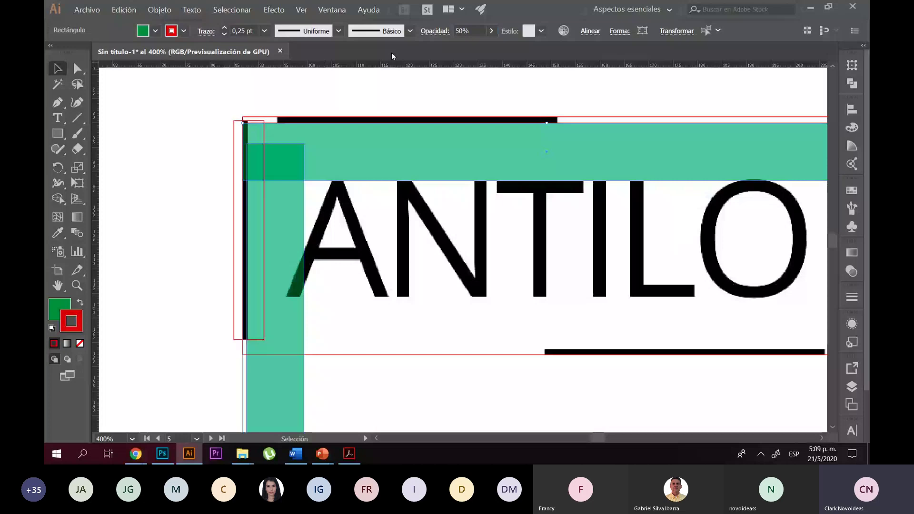
# Move the vertical green band down so its upper end meets the horizontal band's lower edge
pyautogui.click(165, 207)
pyautogui.moveTo(275, 324); pyautogui.dragTo(275, 360)
pyautogui.moveTo(166, 207); pyautogui.dragTo(129, 204)
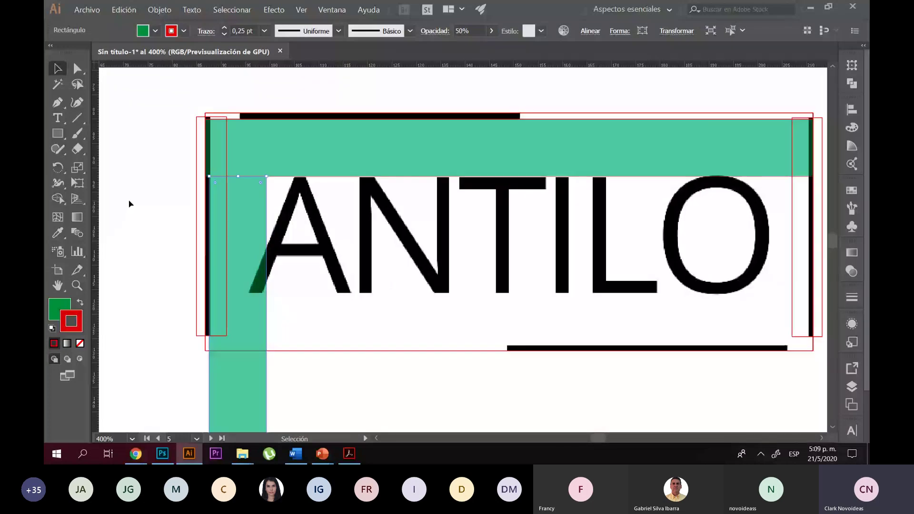
pyautogui.click(130, 204)
# Compare the spacing above and beside the ANTILO letters using the two translucent green bands
pyautogui.hscroll(2, 132, 193)
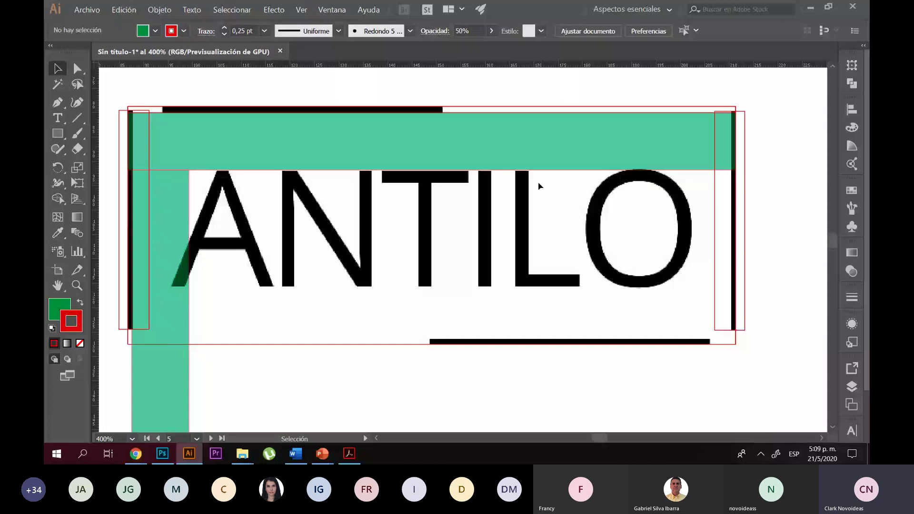
pyautogui.press('alt')
pyautogui.scroll(-1, 495, 213)
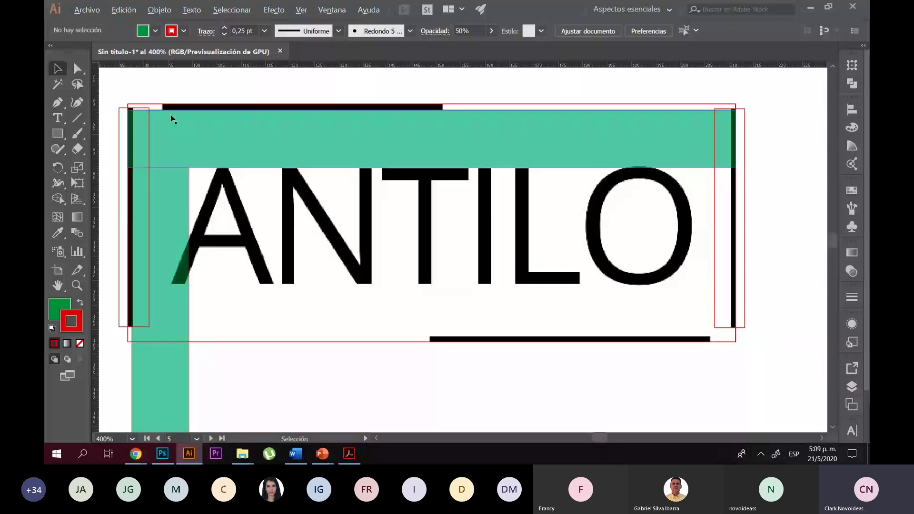
pyautogui.hotkey('ctrl', '-')
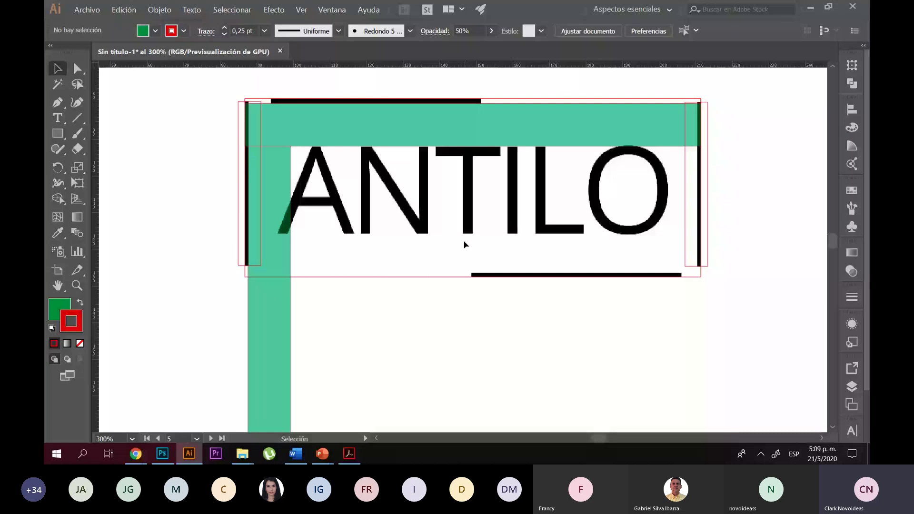
pyautogui.scroll(-1, 465, 244)
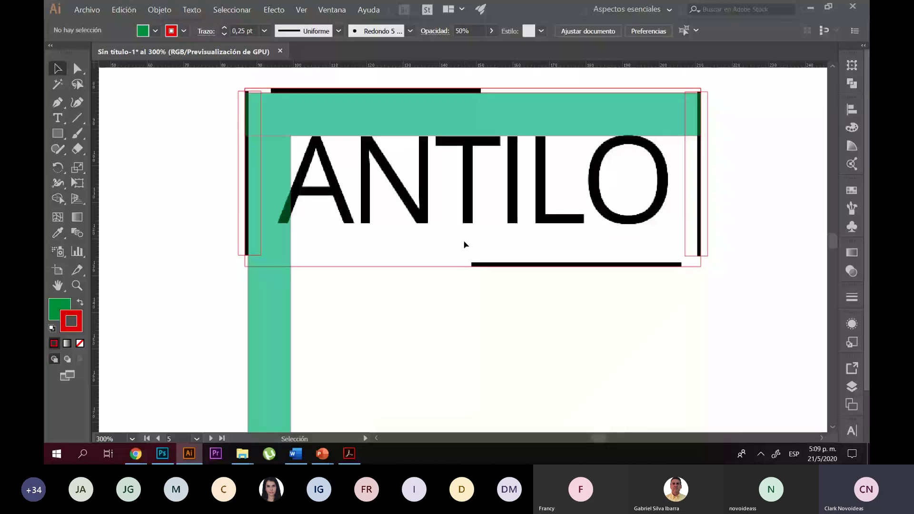
# Go to the Subliprint Creativo artboard, view its logo up close and select the background group
pyautogui.scroll(-6, 464, 244)
pyautogui.scroll(5, 438, 320)
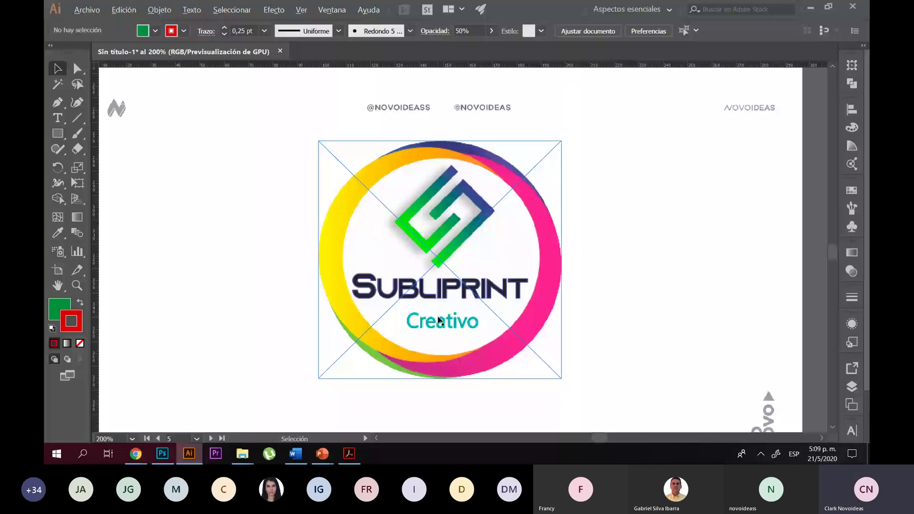
pyautogui.hotkey('ctrl', '+')
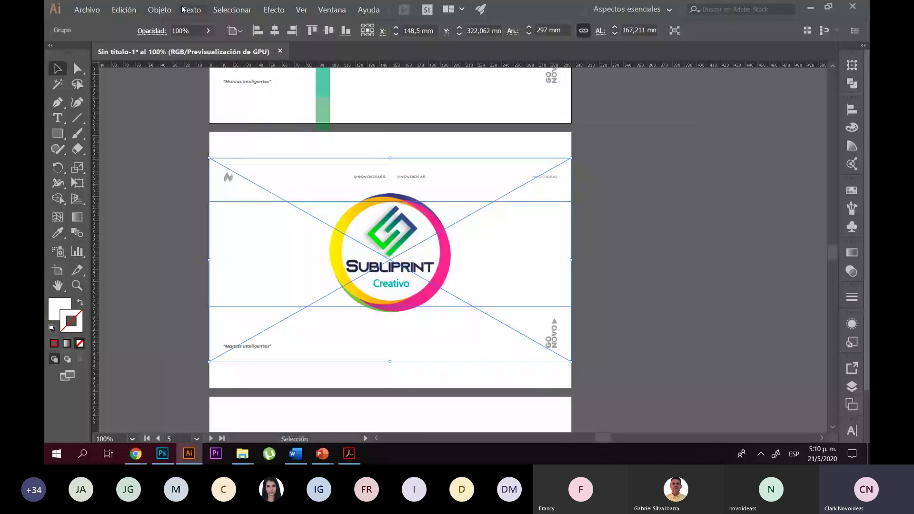
pyautogui.click(159, 9)
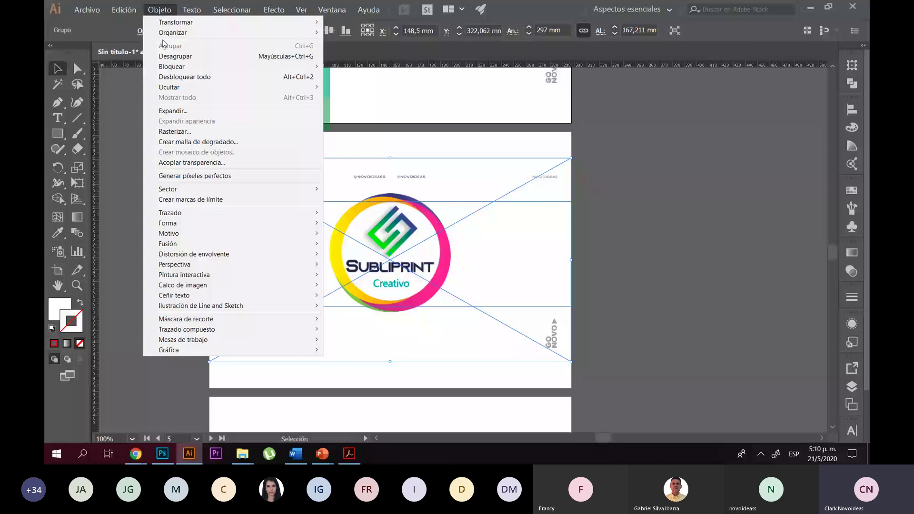